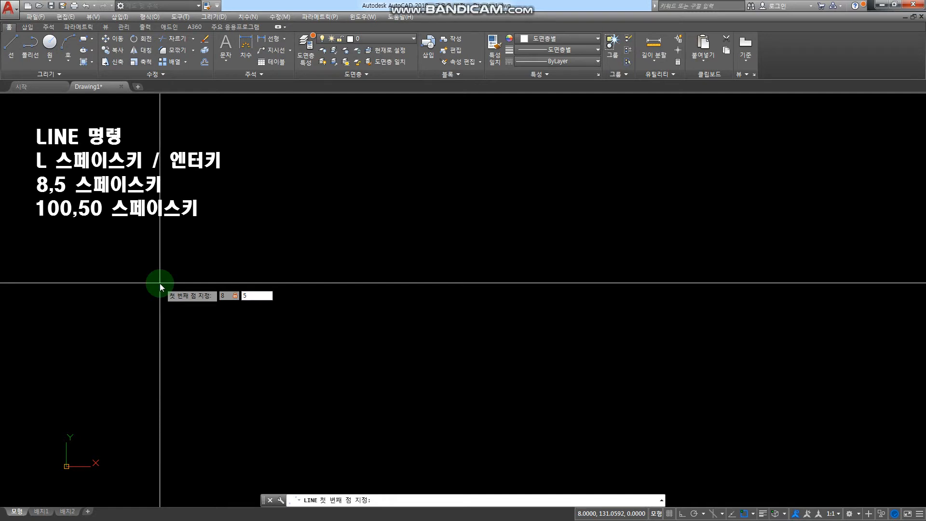
{"action": "key", "text": "space"}
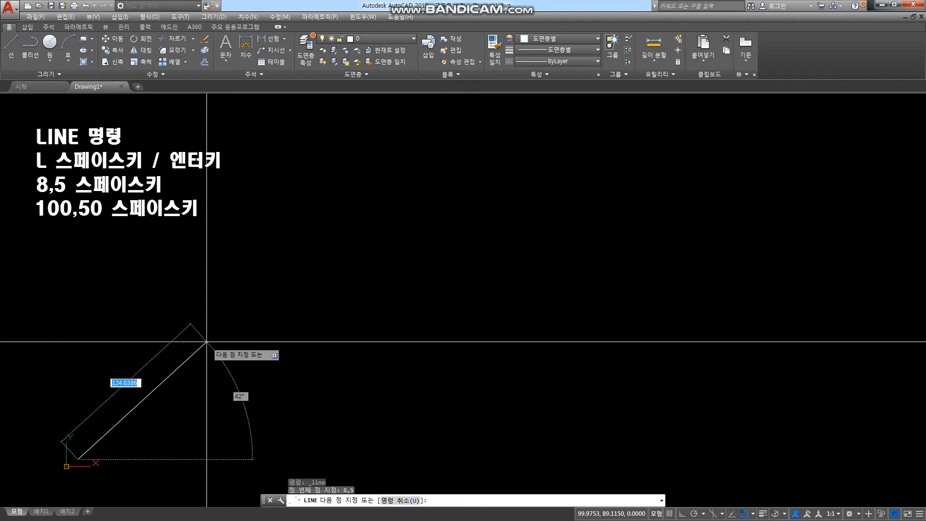
{"action": "type", "text": "U"}
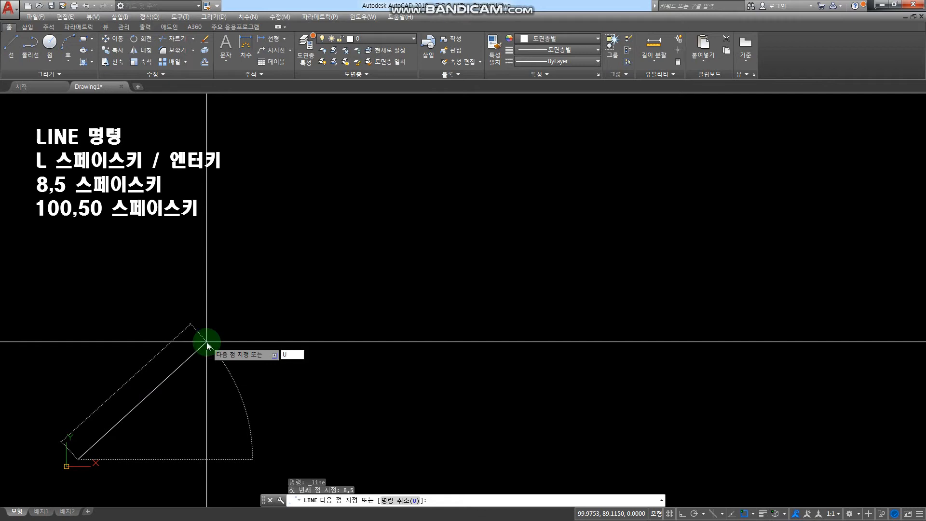
{"action": "key", "text": "space"}
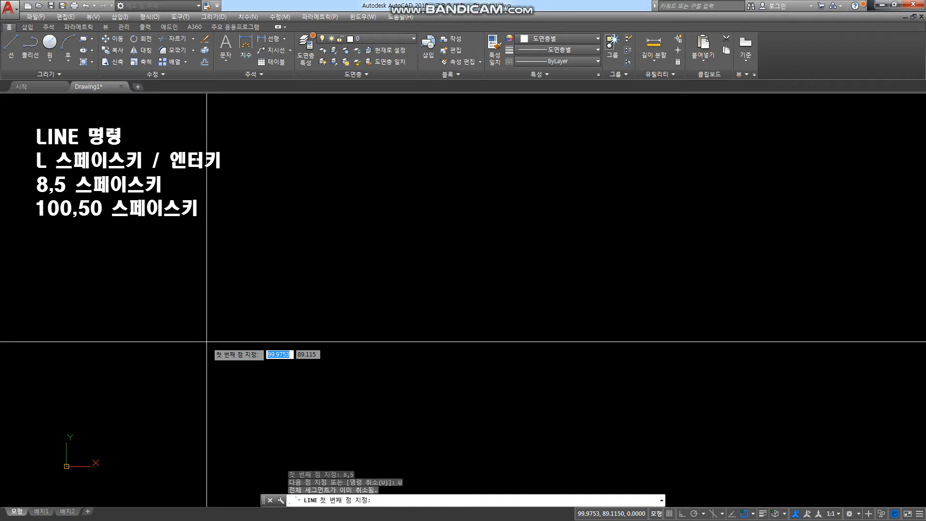
Draw a line from 8,5 with dynamic input on, entering 100,50 as the relative next point, and end the command.
{"action": "type", "text": "8,5"}
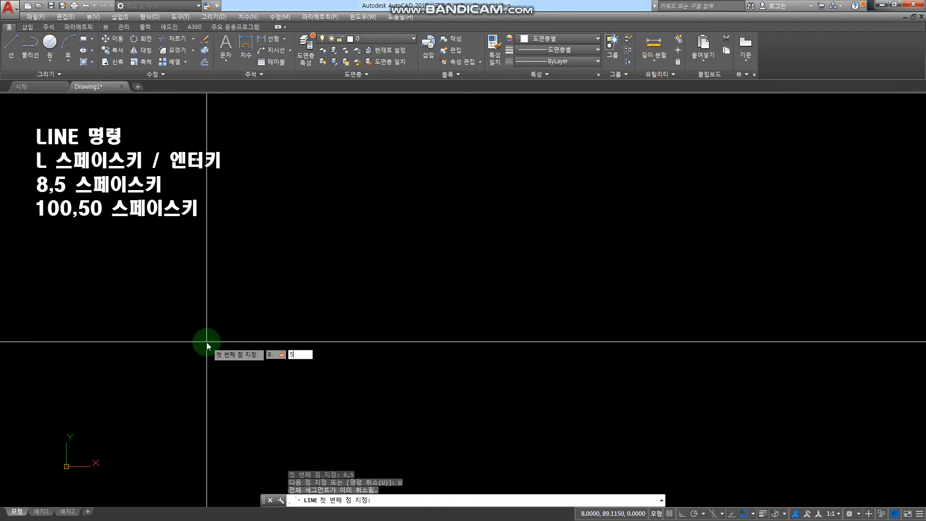
{"action": "key", "text": "space"}
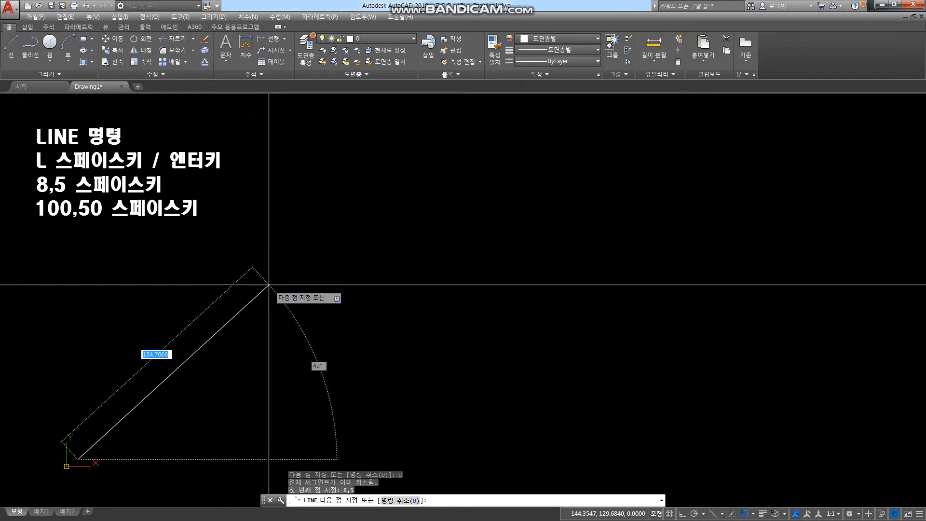
{"action": "type", "text": "100,50"}
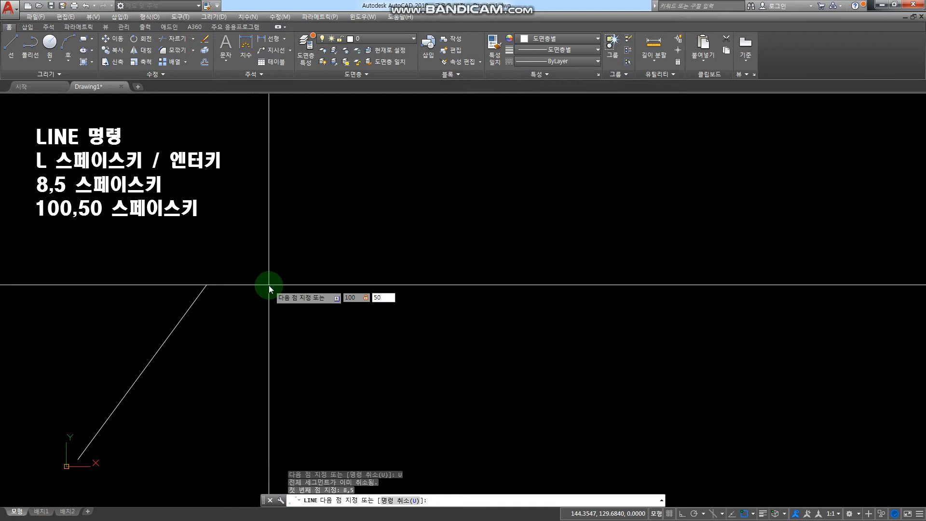
{"action": "key", "text": "space"}
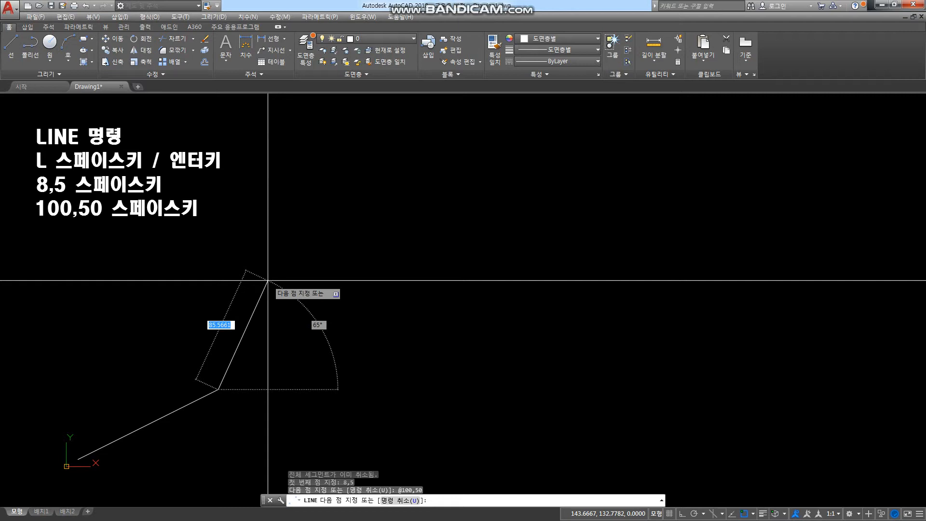
{"action": "key", "text": "Escape"}
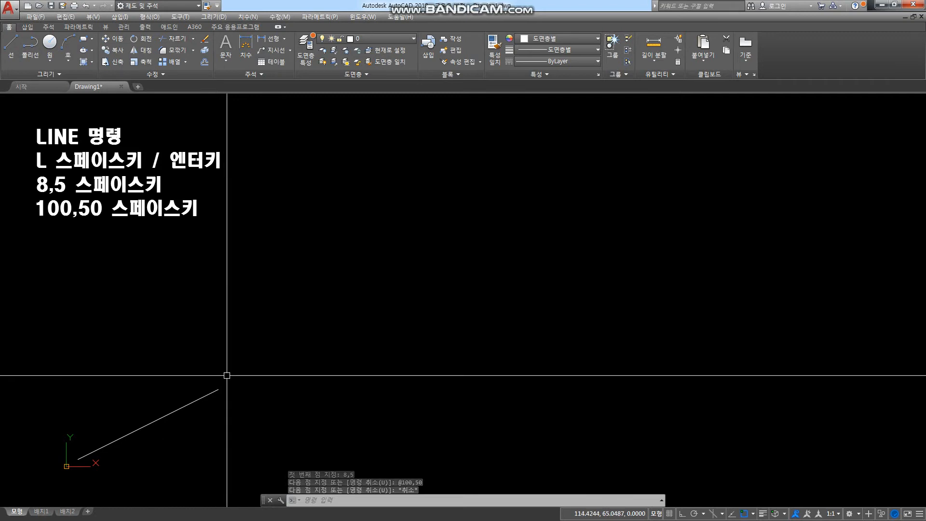
Select the line and examine its upper endpoint's coordinates, switching the coordinates readout off and back on.
{"action": "left_click", "coordinate": [204, 397]}
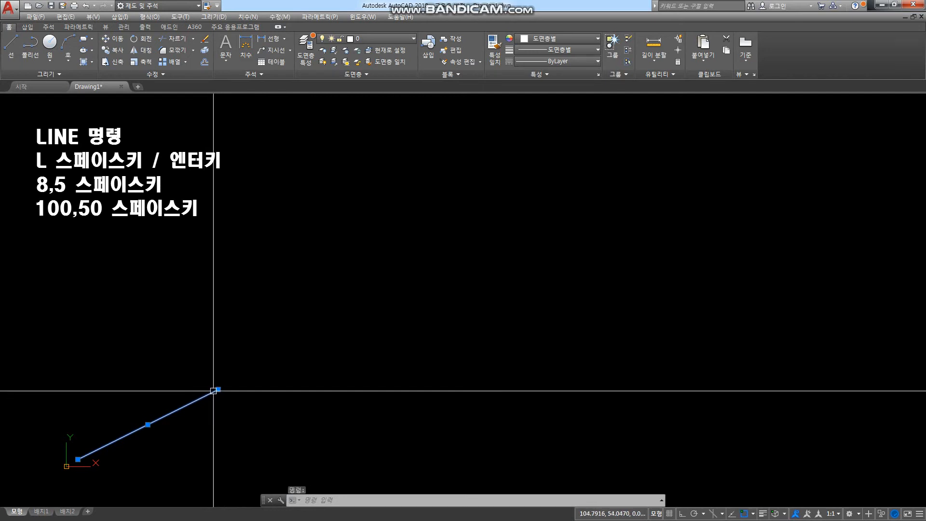
{"action": "mouse_move", "coordinate": [218, 389]}
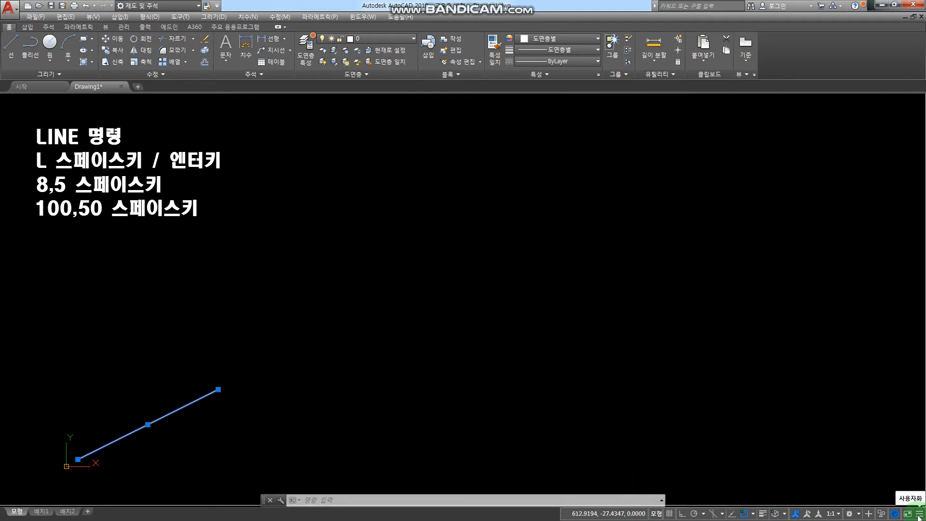
{"action": "left_click", "coordinate": [919, 515]}
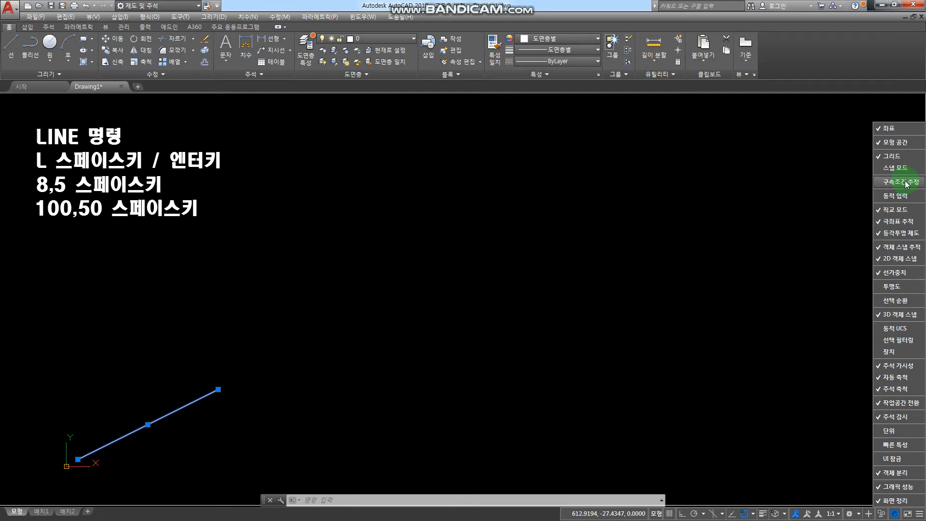
{"action": "left_click", "coordinate": [897, 129]}
{"action": "left_click", "coordinate": [899, 129]}
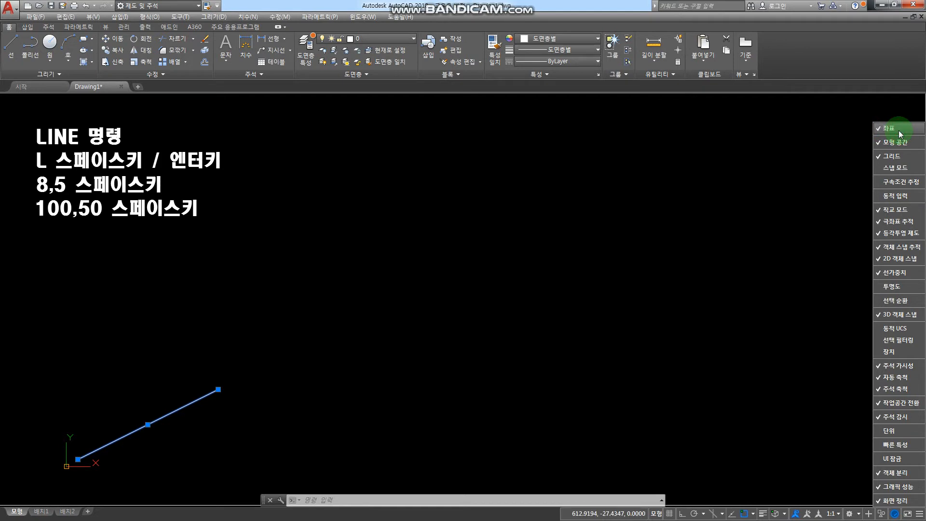
{"action": "left_click", "coordinate": [898, 129]}
{"action": "left_click", "coordinate": [898, 129]}
{"action": "left_click", "coordinate": [696, 411]}
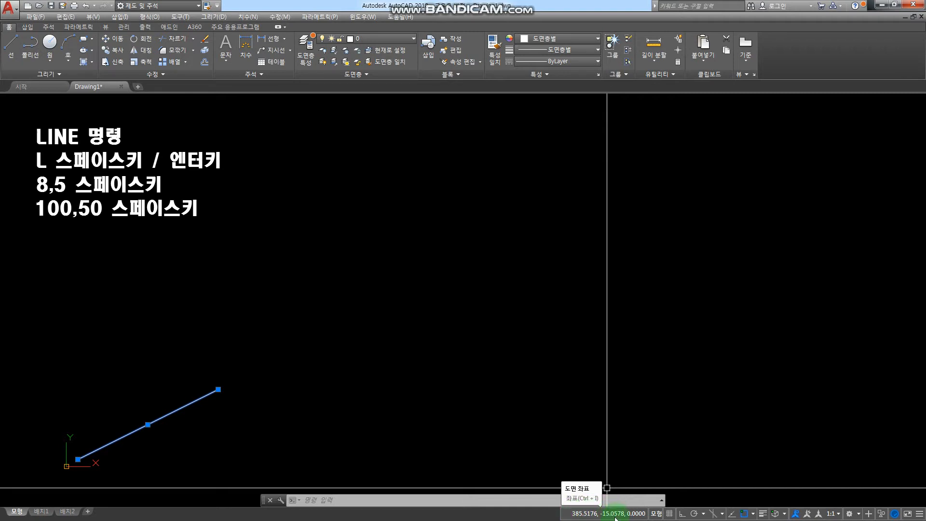
{"action": "left_click", "coordinate": [615, 518]}
{"action": "left_click", "coordinate": [634, 516]}
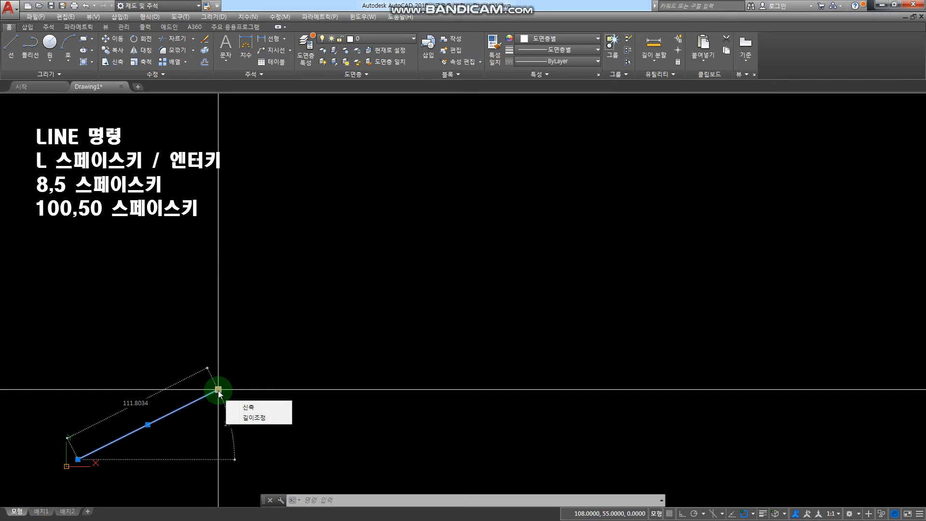
{"action": "key", "text": "Escape"}
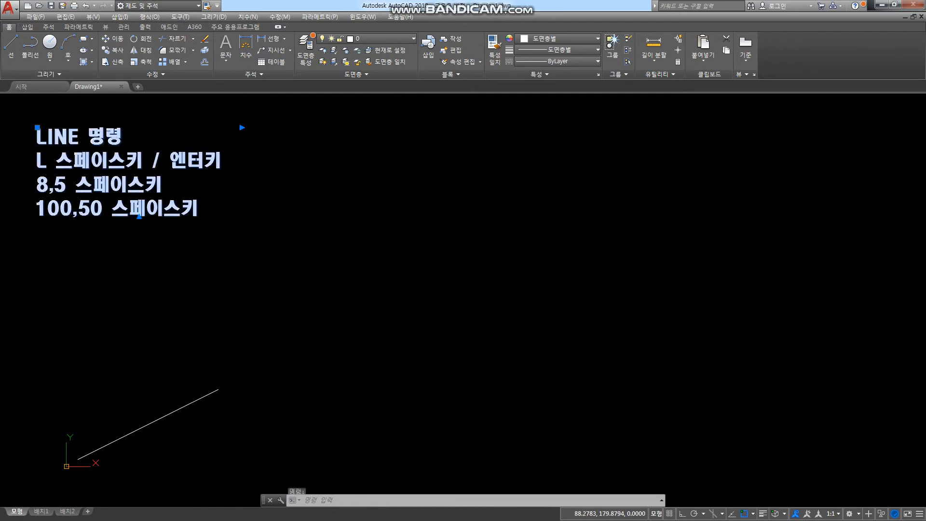
Add the line "F12 키로 동적입력 취소" at the end of the multiline text note.
{"action": "double_click", "coordinate": [201, 214]}
{"action": "key", "text": "Return"}
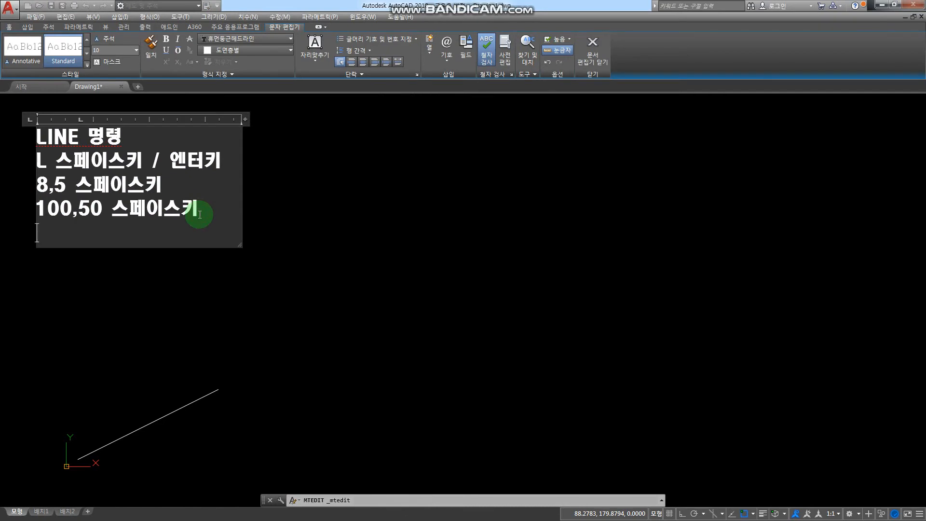
{"action": "type", "text": "f!"}
{"action": "key", "text": "BackSpace"}
{"action": "key", "text": "BackSpace"}
{"action": "type", "text": "2"}
{"action": "key", "text": "BackSpace"}
{"action": "type", "text": "F12 키로"}
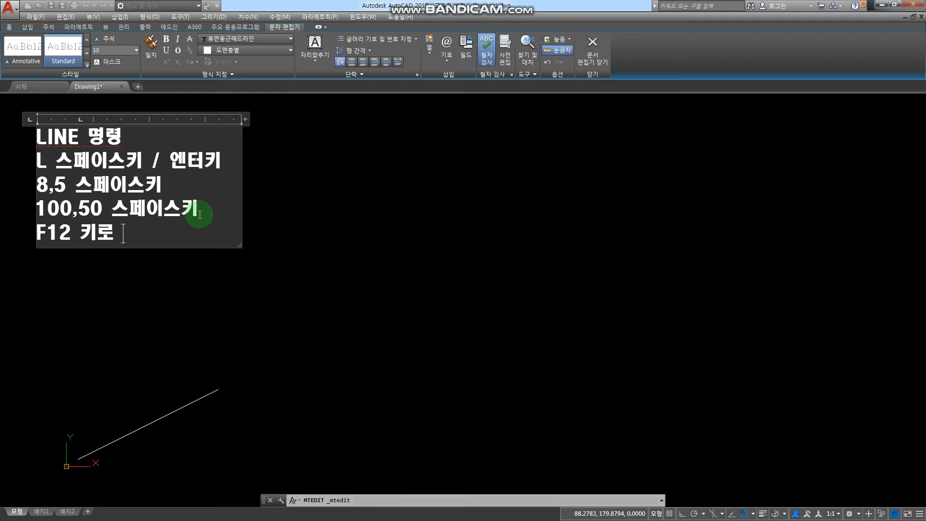
{"action": "type", "text": " 동적입ㄹ력"}
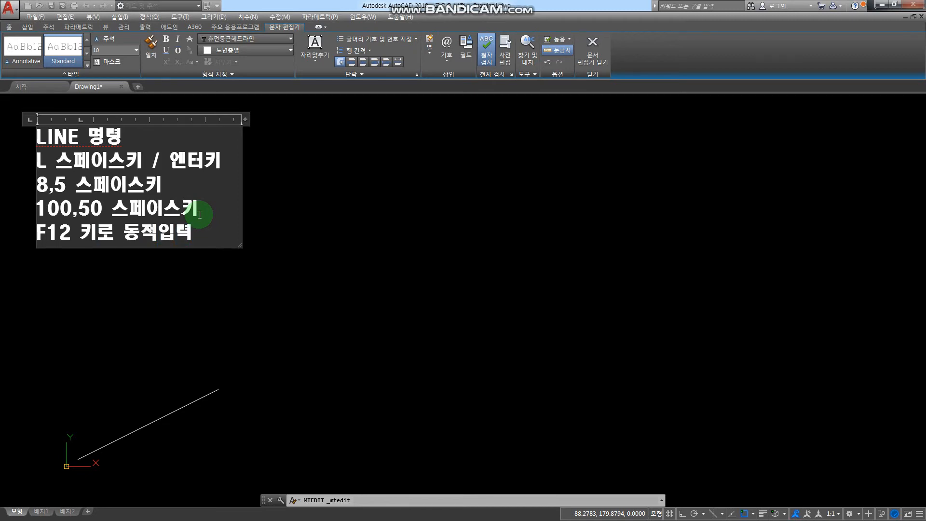
{"action": "type", "text": " 추ㅣ소"}
{"action": "key", "text": "BackSpace"}
{"action": "key", "text": "BackSpace"}
{"action": "type", "text": "취소"}
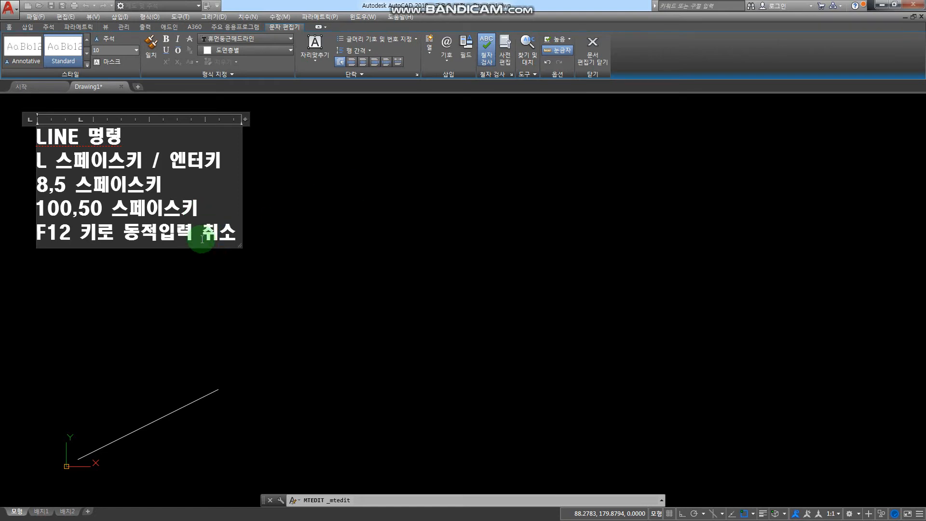
Replace the word 취소 with 해제 in the note's last line and finish editing the text.
{"action": "left_click_drag", "start_coordinate": [199, 241], "coordinate": [241, 237]}
{"action": "type", "text": "ㅈ"}
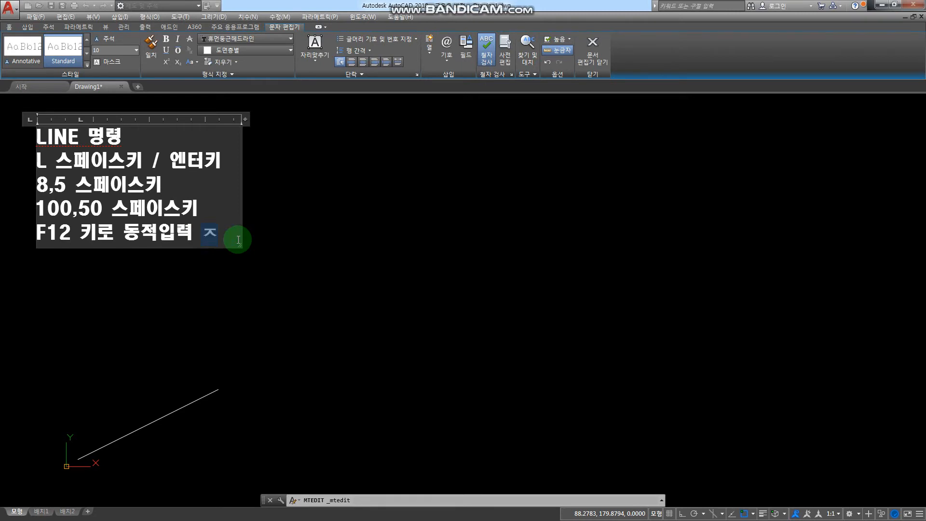
{"action": "type", "text": "해제"}
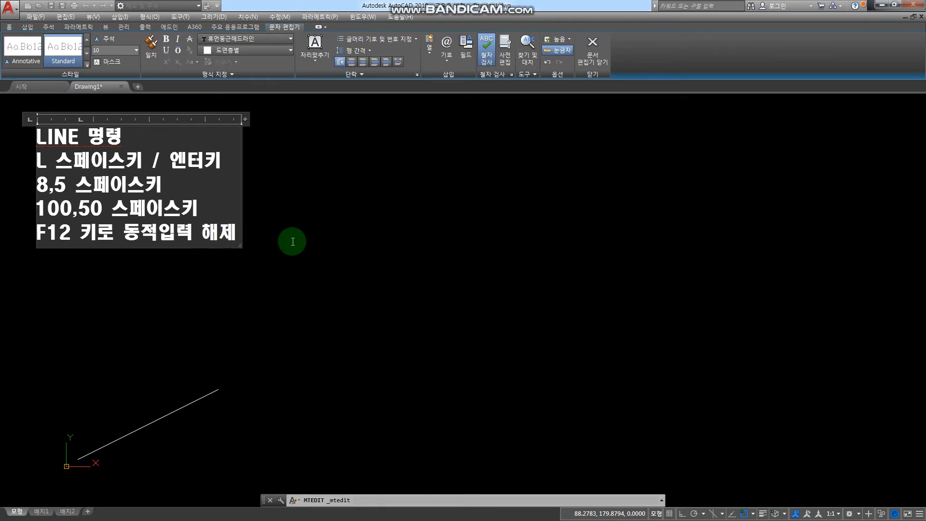
{"action": "left_click", "coordinate": [318, 251]}
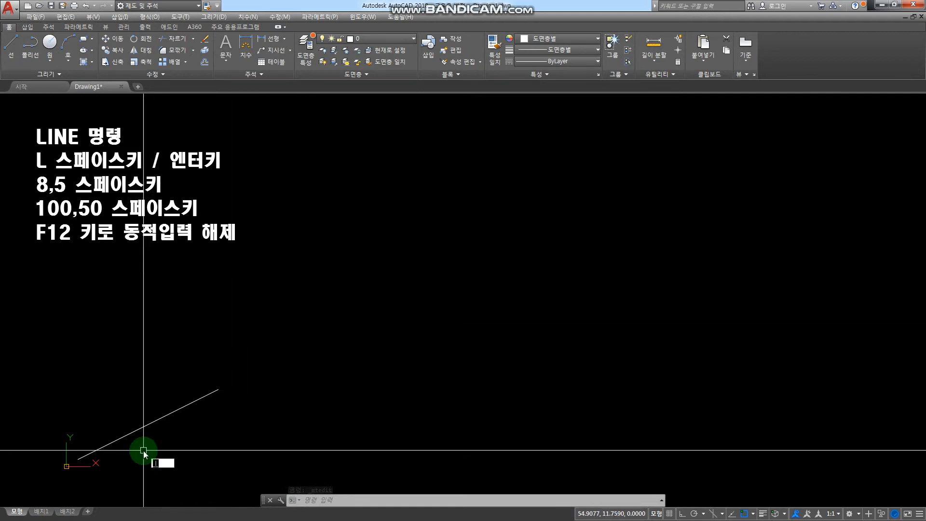
{"action": "type", "text": "ㅣ"}
{"action": "key", "text": "space"}
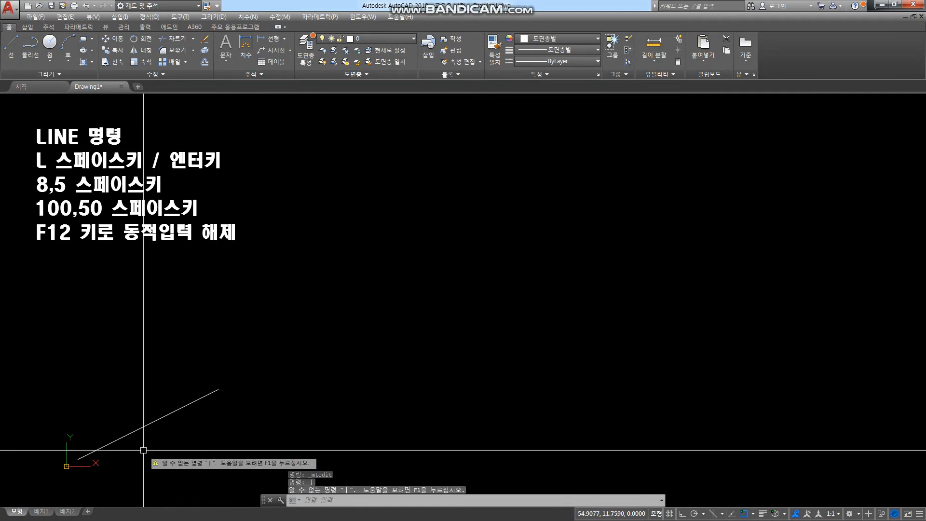
{"action": "type", "text": "8,5"}
{"action": "key", "text": "space"}
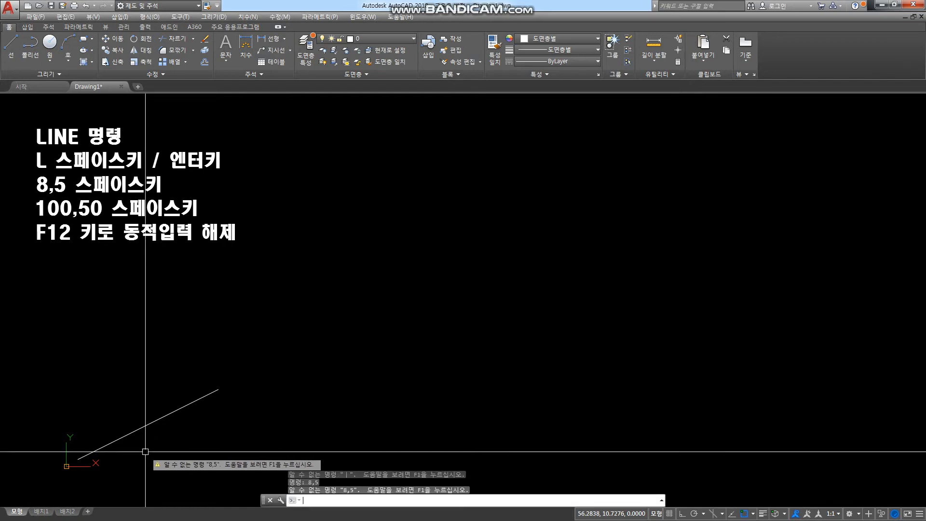
Draw another line from 8,5 with dynamic input still on, entering 100,50 as the relative next point.
{"action": "type", "text": "l"}
{"action": "key", "text": "space"}
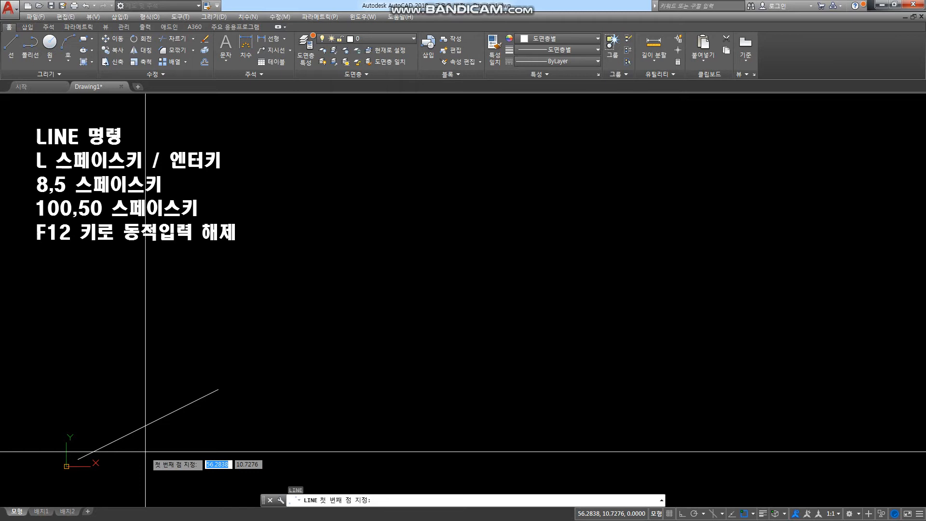
{"action": "type", "text": "8,5"}
{"action": "key", "text": "space"}
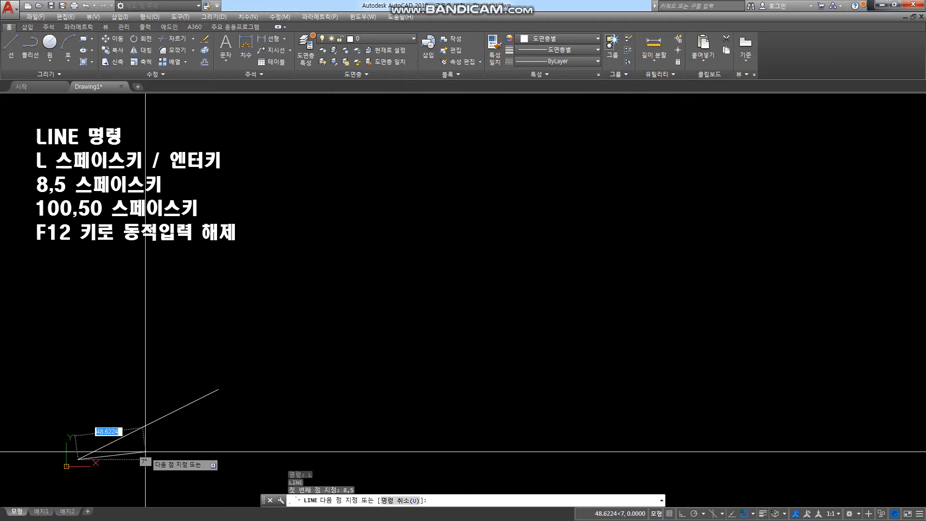
{"action": "type", "text": "100,50"}
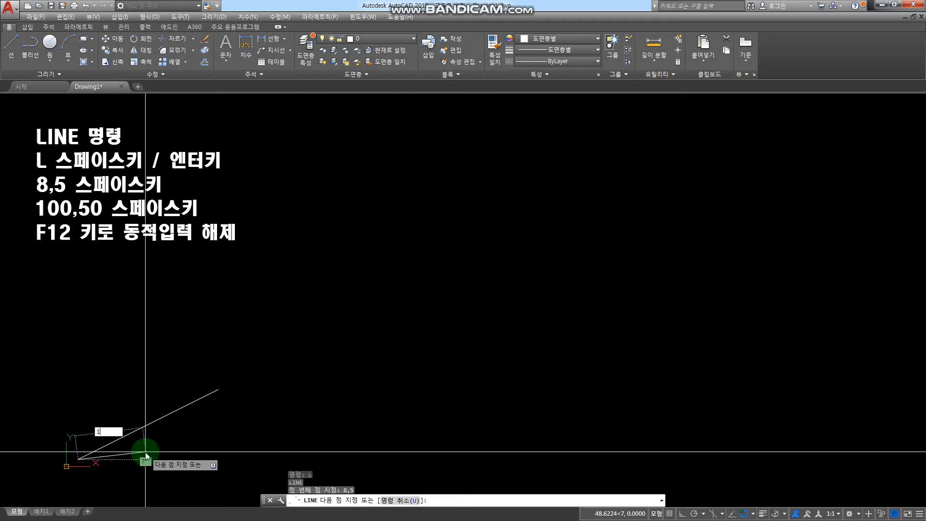
{"action": "key", "text": "space"}
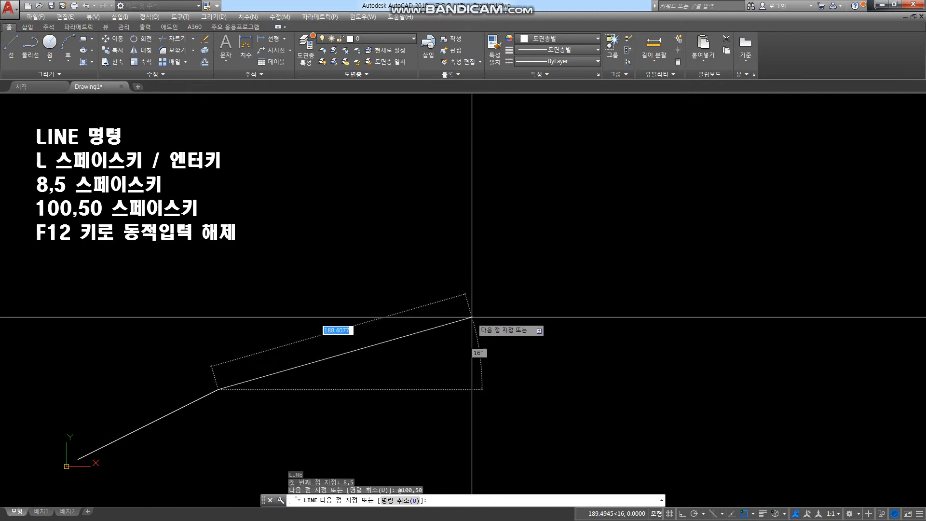
{"action": "key", "text": "Escape"}
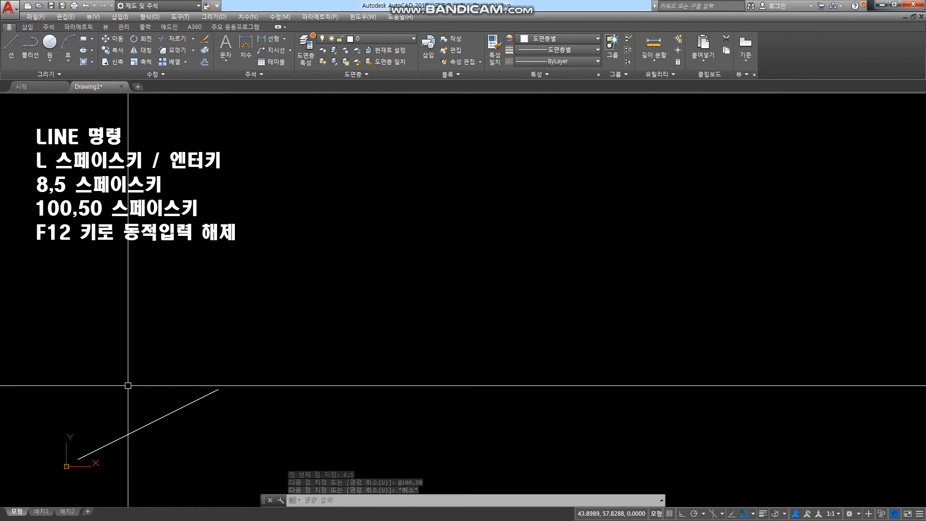
With dynamic input off, draw a line from 8,5 to the absolute point 100,50.
{"action": "type", "text": "ㄴ"}
{"action": "key", "text": "space"}
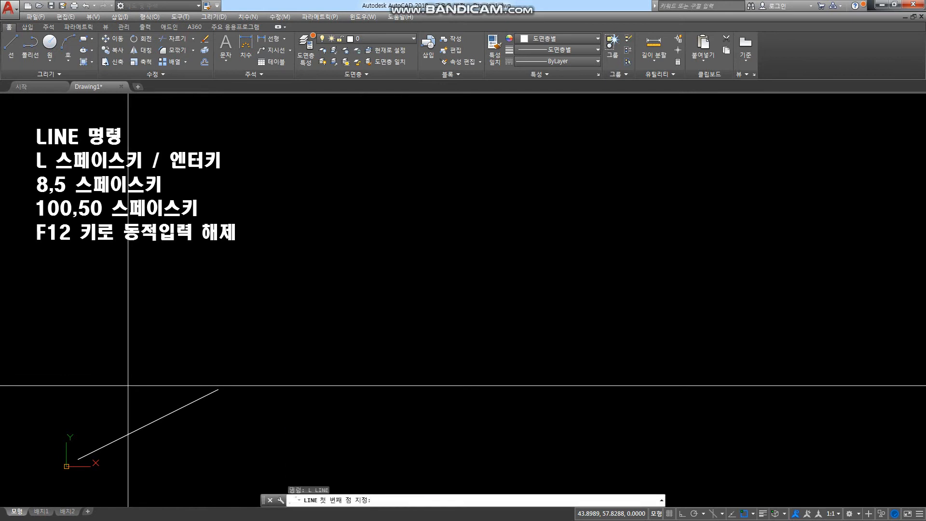
{"action": "type", "text": "8,5"}
{"action": "key", "text": "space"}
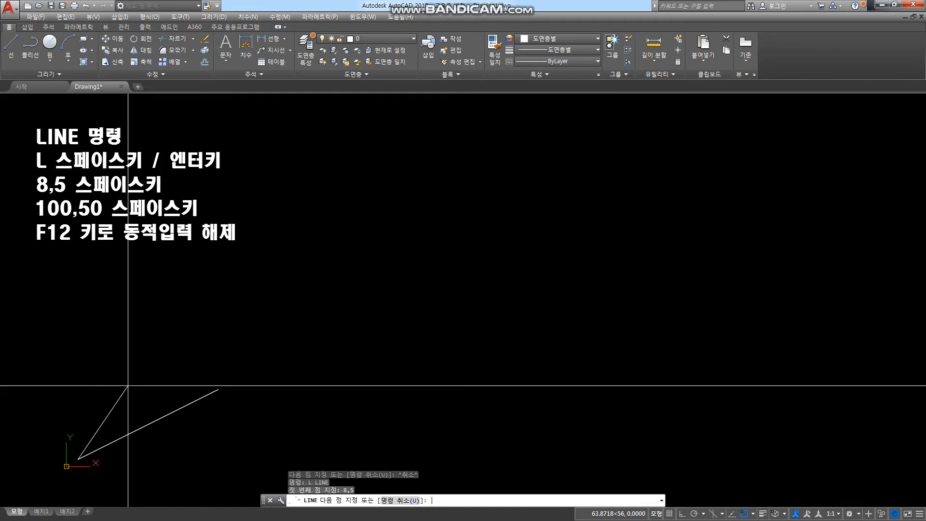
{"action": "type", "text": "100,50"}
{"action": "key", "text": "space"}
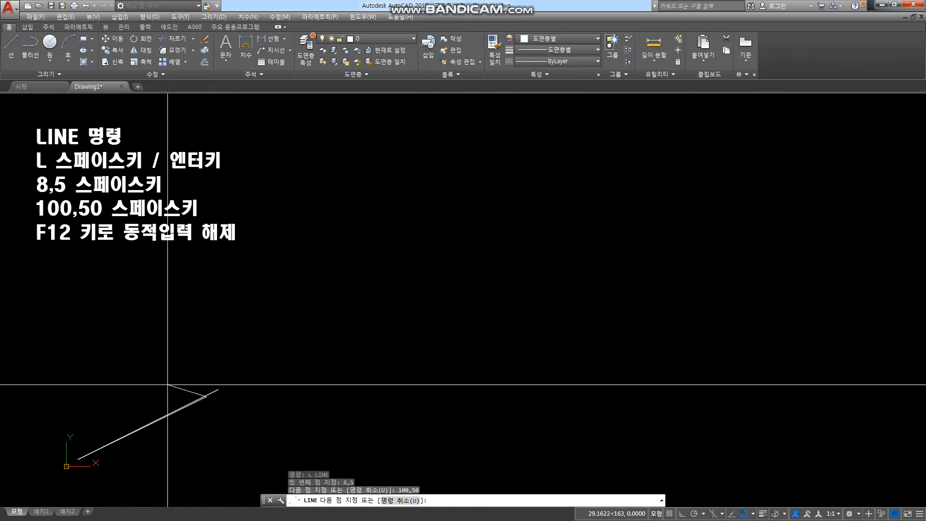
{"action": "key", "text": "Escape"}
Select the shorter of the two nearly overlapping lines and examine the coordinates at its upper endpoint.
{"action": "scroll", "coordinate": [80, 456], "scroll_direction": "up", "scroll_amount": 2}
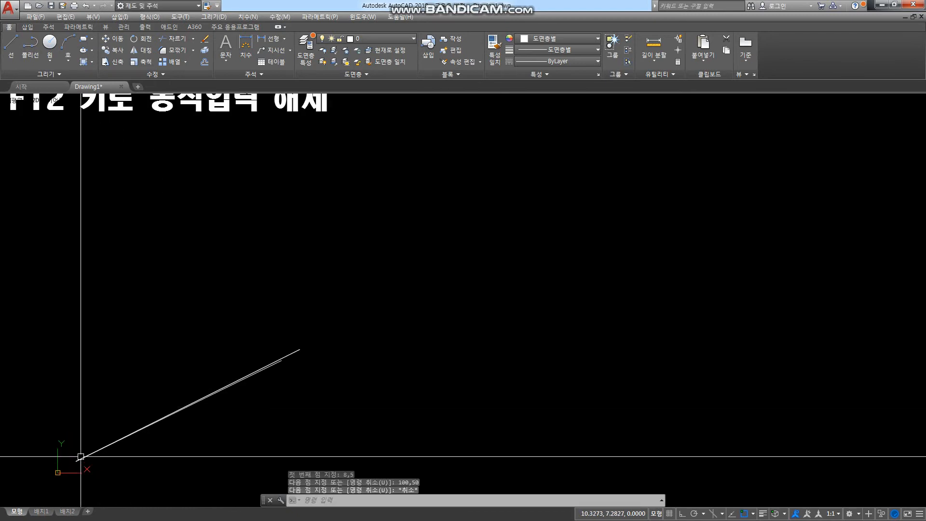
{"action": "scroll", "coordinate": [120, 458], "scroll_direction": "up", "scroll_amount": 2}
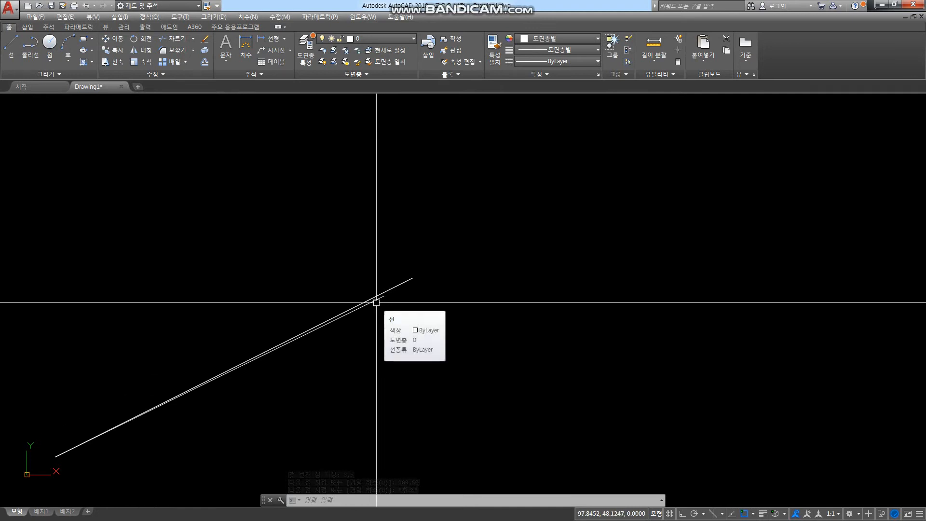
{"action": "left_click", "coordinate": [379, 297]}
{"action": "mouse_move", "coordinate": [384, 295]}
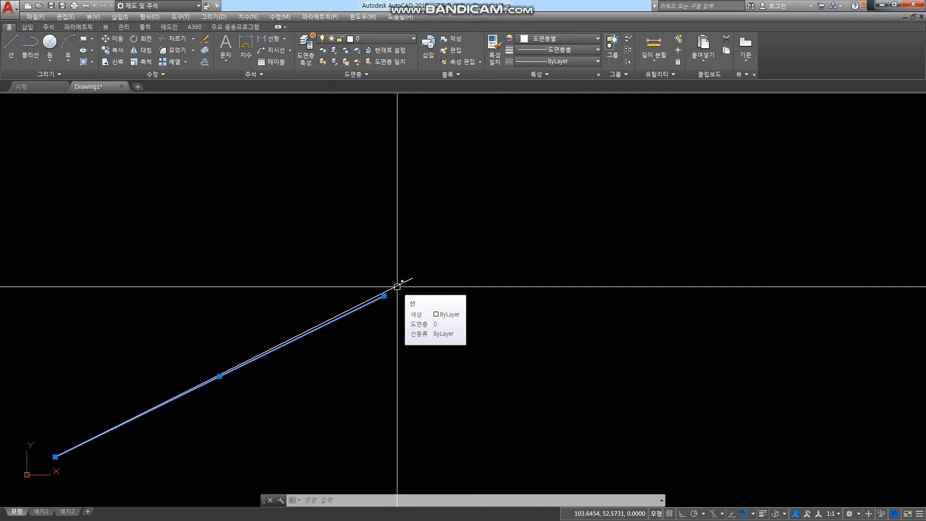
Reselect the shorter line to check its endpoint, compare both lines with the LINE note, and switch to the slide on drawing a rectangle with absolute coordinates.
{"action": "key", "text": "Escape"}
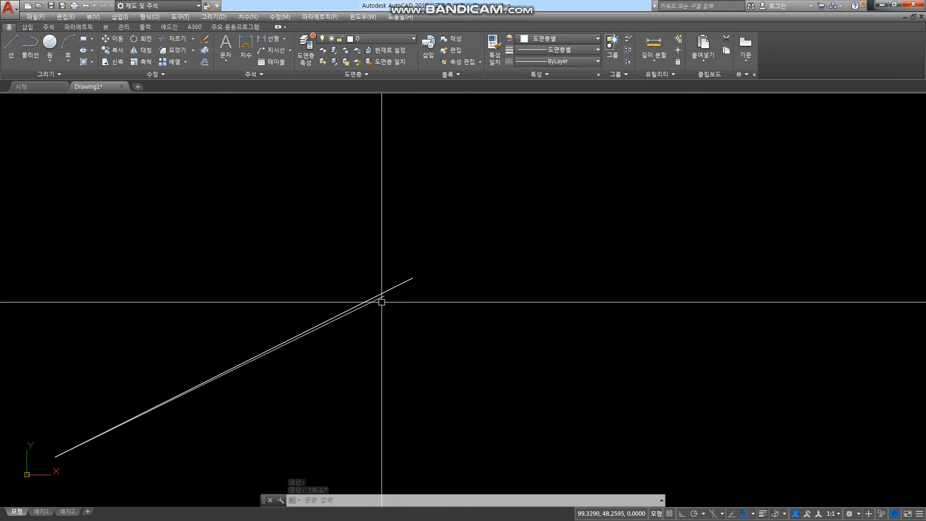
{"action": "left_click", "coordinate": [378, 301]}
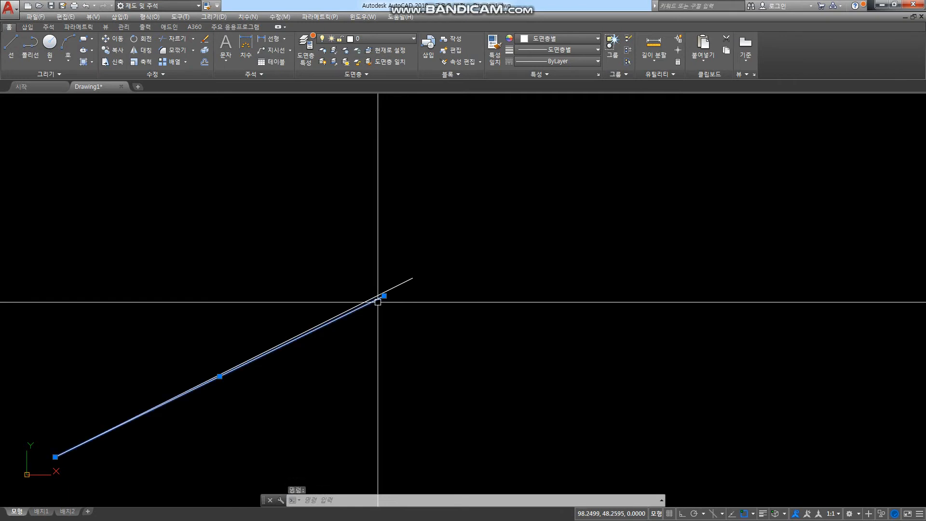
{"action": "key", "text": "Escape"}
{"action": "scroll", "coordinate": [378, 303], "scroll_direction": "down", "scroll_amount": 2}
{"action": "mouse_move", "coordinate": [411, 275]}
{"action": "middle_mouse_down"}
{"action": "mouse_move", "coordinate": [372, 325]}
{"action": "mouse_move", "coordinate": [343, 334]}
{"action": "middle_mouse_up"}
{"action": "scroll", "coordinate": [352, 316], "scroll_direction": "down", "scroll_amount": 2}
{"action": "mouse_move", "coordinate": [423, 294]}
{"action": "middle_mouse_down"}
{"action": "mouse_move", "coordinate": [388, 305]}
{"action": "mouse_move", "coordinate": [373, 292]}
{"action": "mouse_move", "coordinate": [365, 306]}
{"action": "middle_mouse_up"}
{"action": "scroll", "coordinate": [386, 275], "scroll_direction": "up", "scroll_amount": 1}
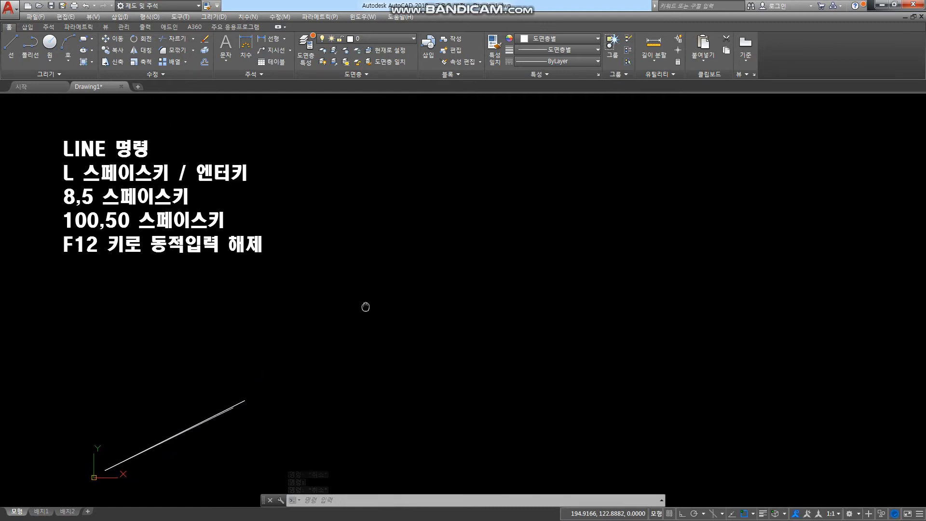
{"action": "scroll", "coordinate": [367, 306], "scroll_direction": "up", "scroll_amount": 1}
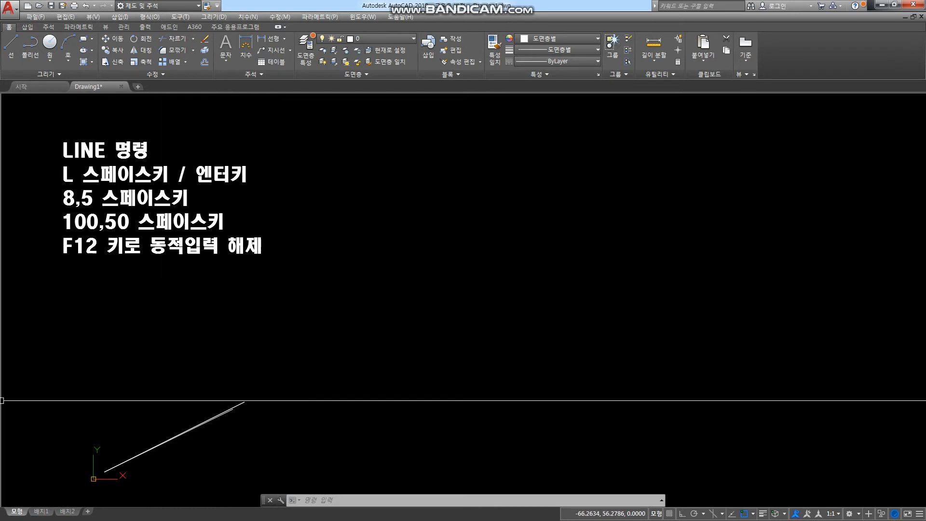
{"action": "key", "text": "alt+Tab"}
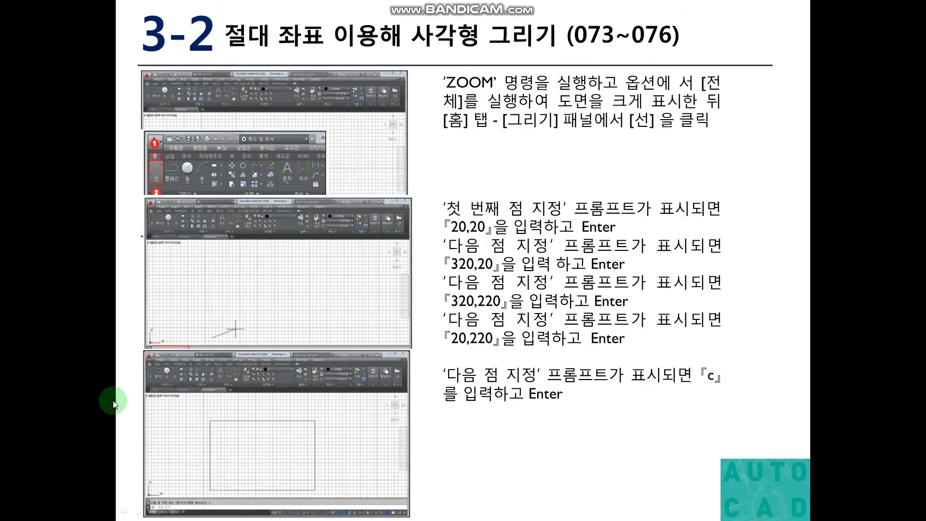
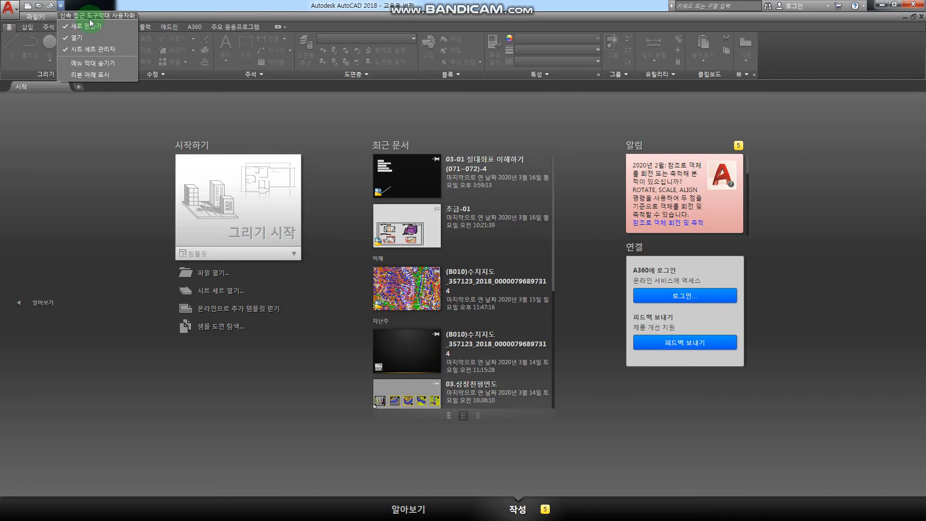
{"action": "left_click", "coordinate": [29, 7]}
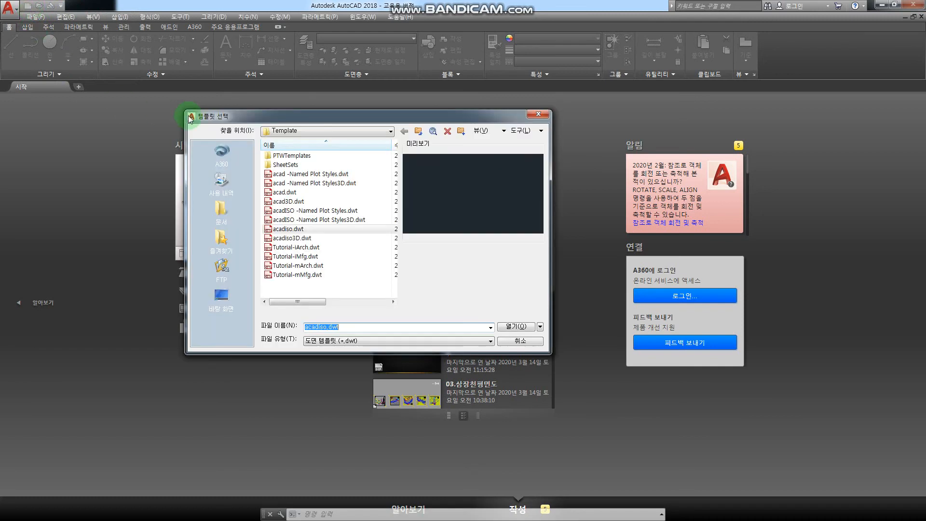
{"action": "left_click", "coordinate": [539, 115]}
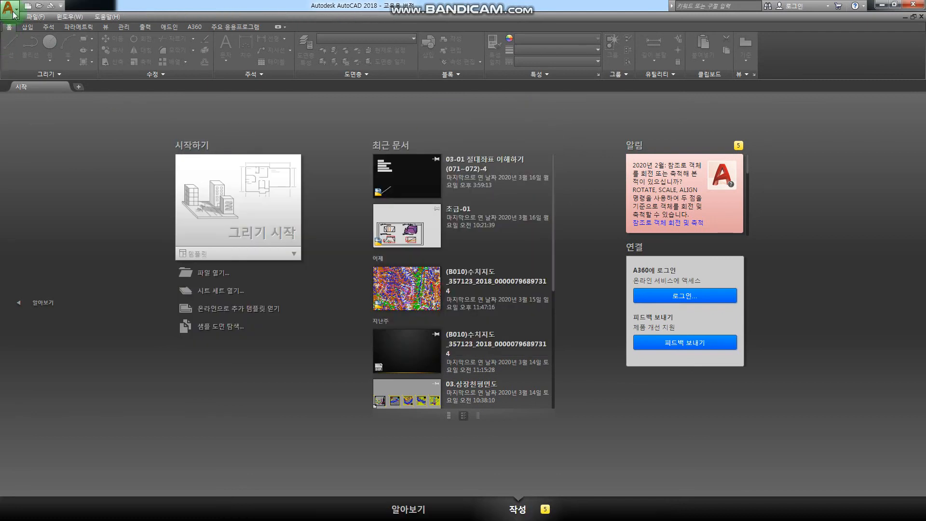
{"action": "left_click", "coordinate": [11, 9]}
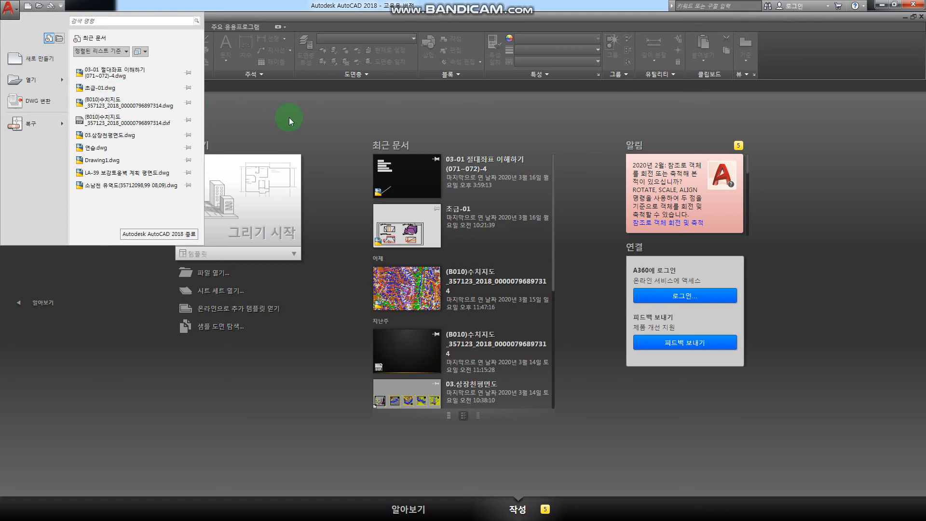
{"action": "left_click", "coordinate": [312, 134]}
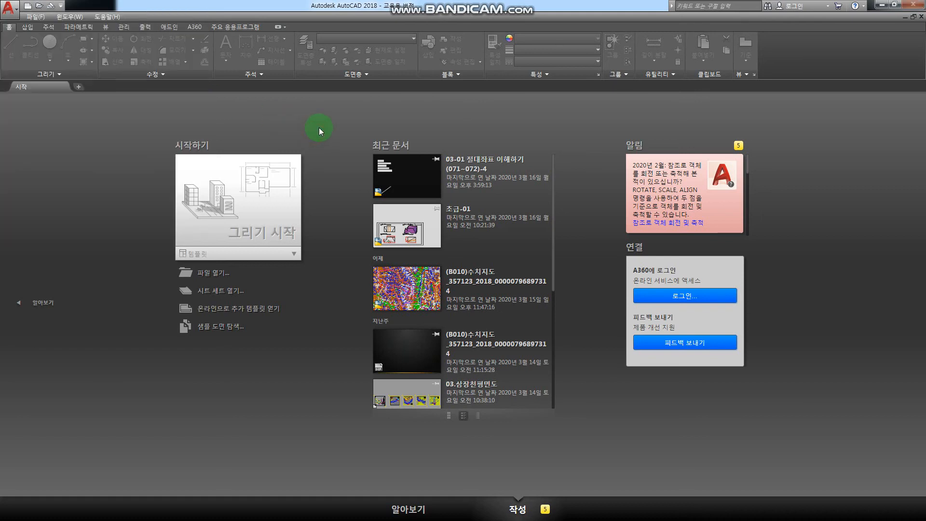
{"action": "key", "text": "ctrl+n"}
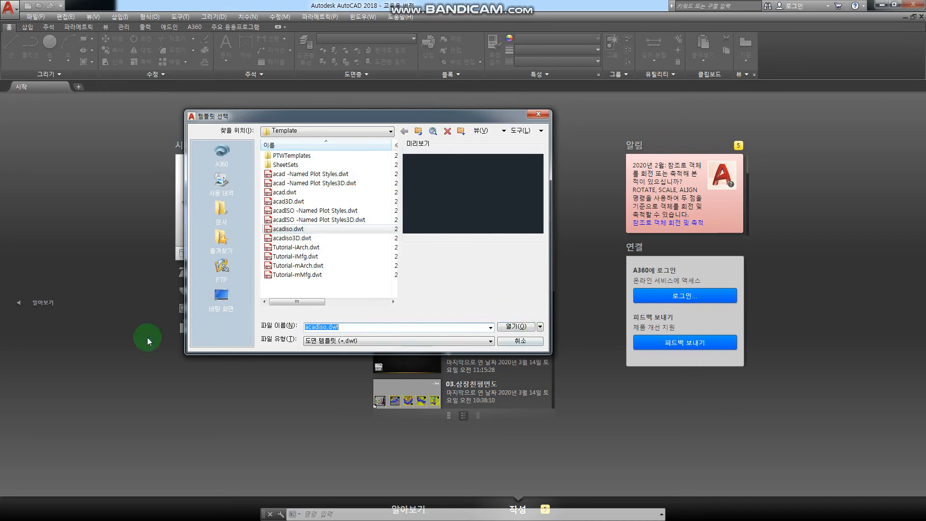
{"action": "key", "text": "Escape"}
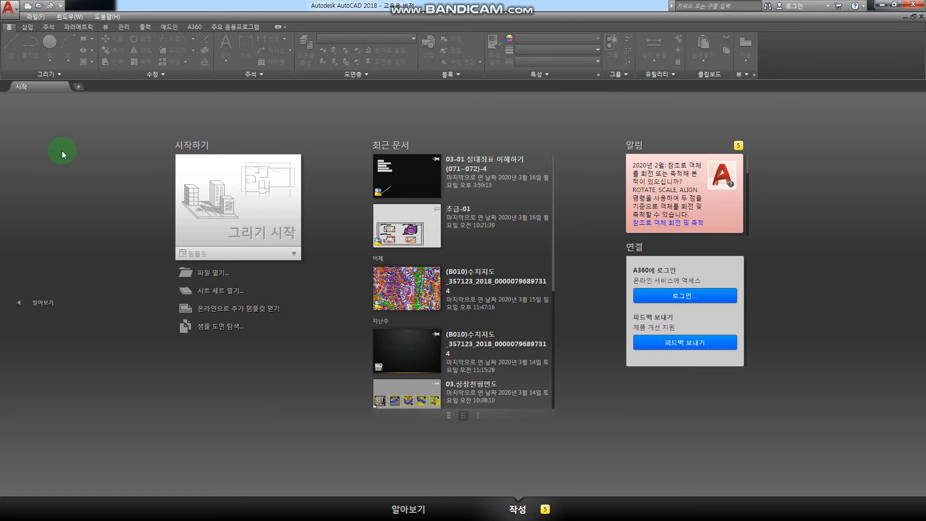
Create a new drawing from the acadiso.dwt template.
{"action": "left_click", "coordinate": [27, 6]}
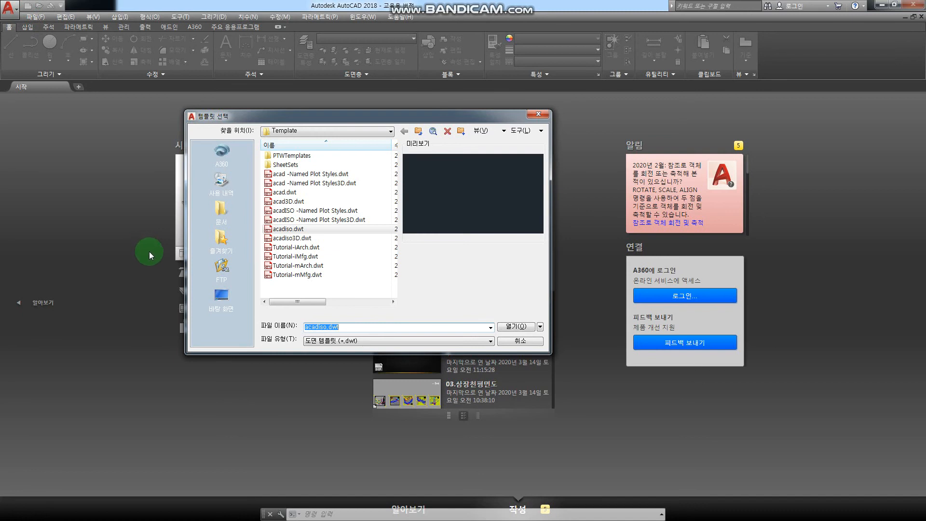
{"action": "left_click", "coordinate": [317, 227]}
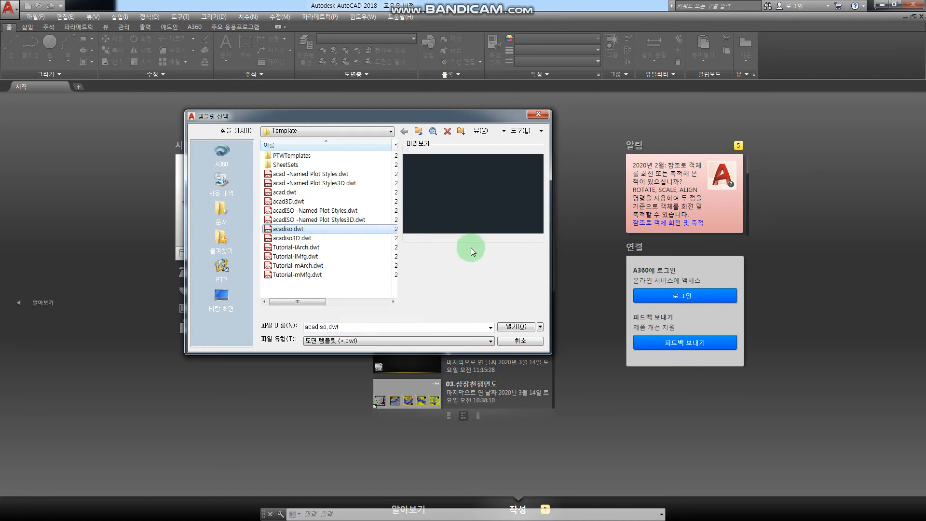
{"action": "left_click", "coordinate": [514, 326]}
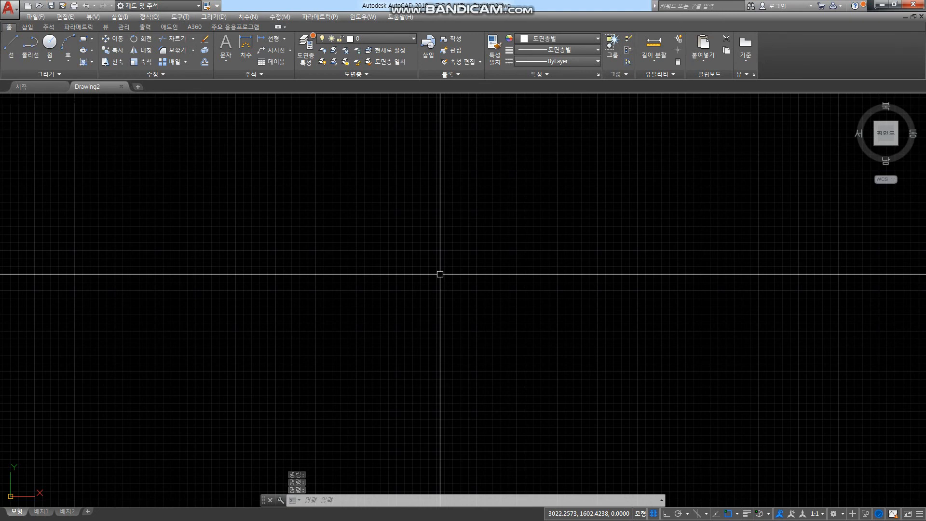
Look through the drawing templates offered on the start page and return to the Drawing2 drawing.
{"action": "left_click", "coordinate": [39, 88]}
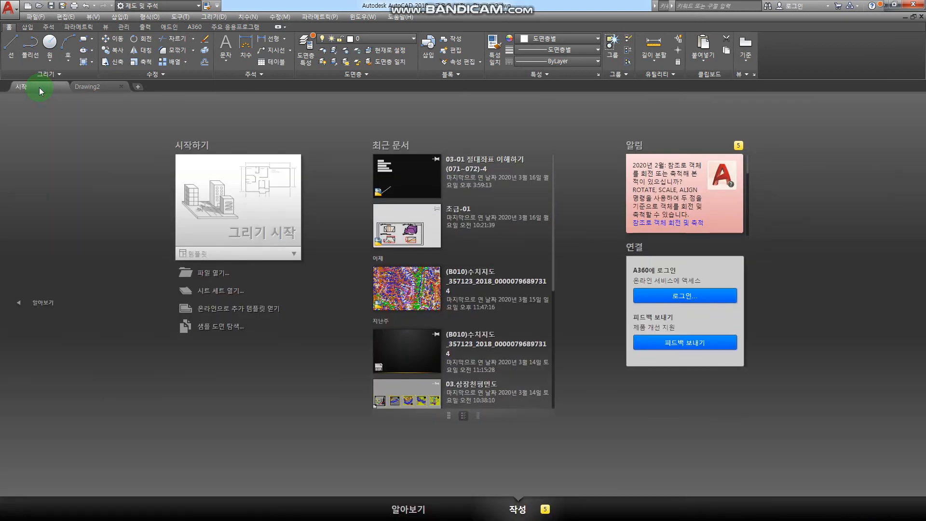
{"action": "left_click", "coordinate": [250, 260]}
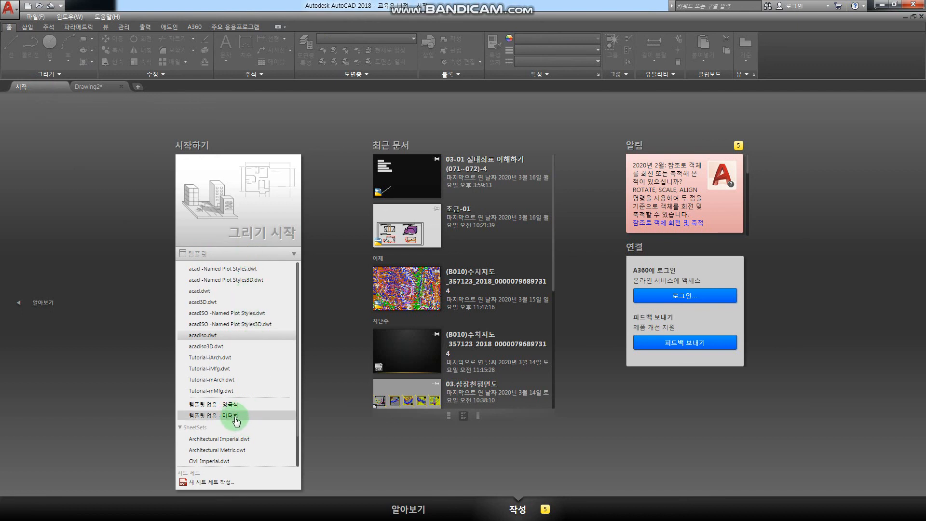
{"action": "left_click", "coordinate": [140, 322]}
{"action": "left_click", "coordinate": [102, 85]}
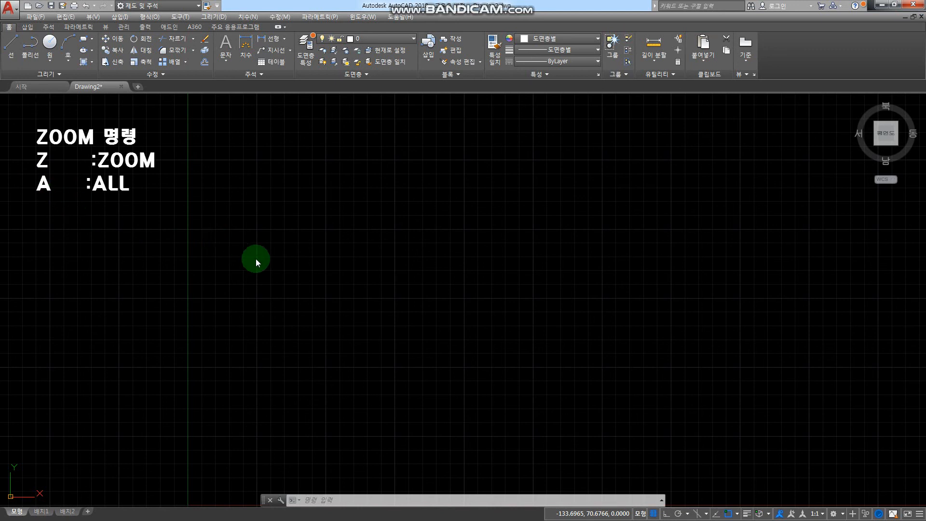
Run the ZOOM command with the All option to fit the whole drawing area in the view.
{"action": "scroll", "coordinate": [255, 258], "scroll_direction": "down", "scroll_amount": 2}
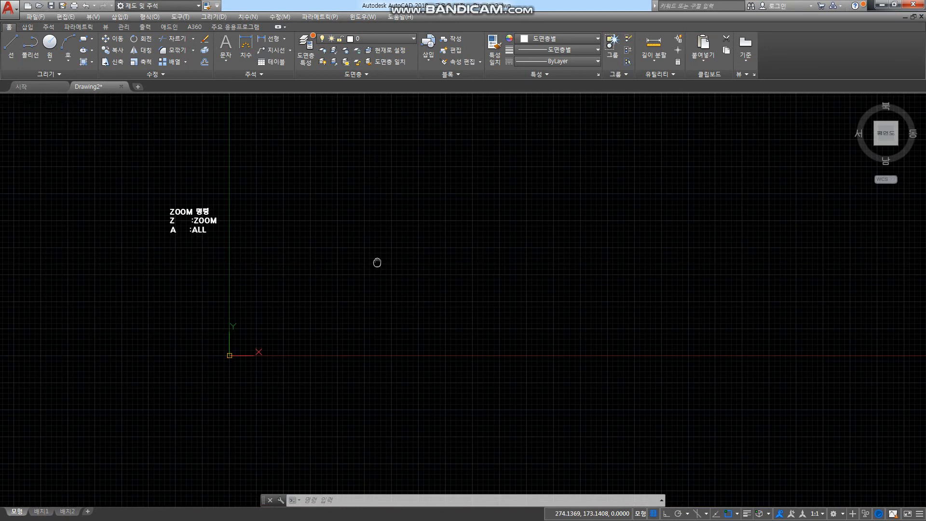
{"action": "middle_click_drag", "start_coordinate": [376, 263], "coordinate": [269, 288]}
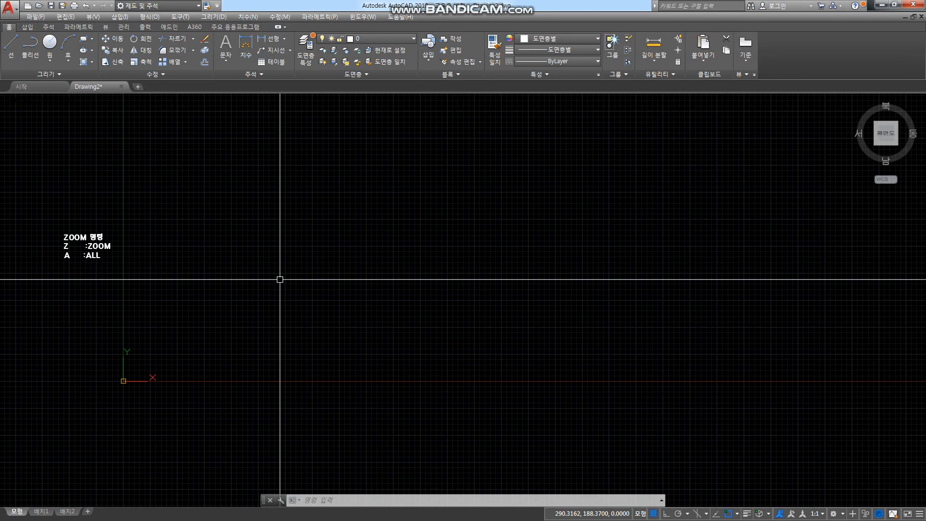
{"action": "type", "text": "z"}
{"action": "key", "text": "Return"}
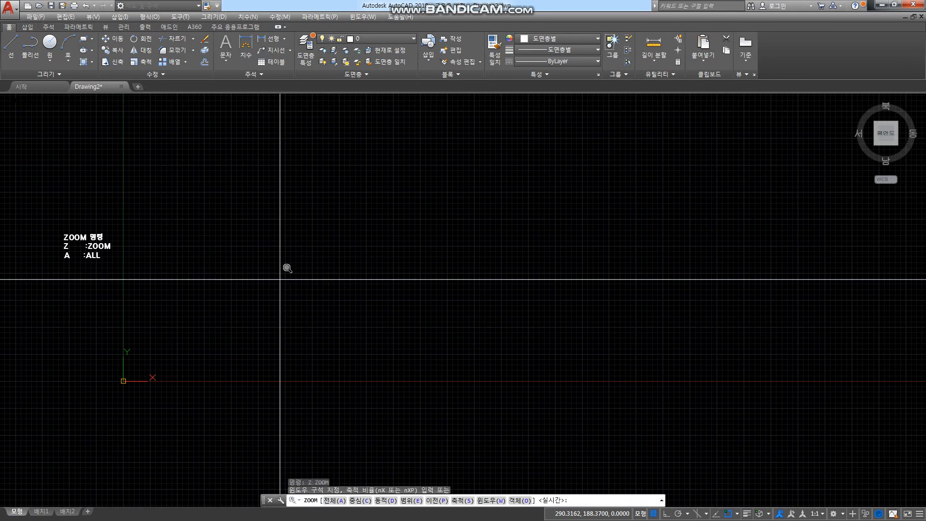
{"action": "type", "text": "A"}
{"action": "key", "text": "Return"}
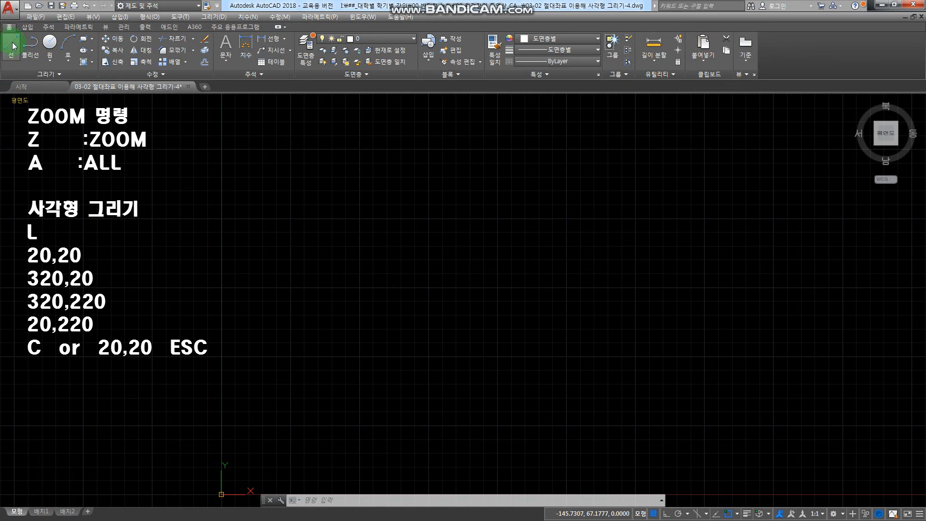
Draw the rectangle's bottom edge with the LINE command from 20,20 to 320,20, leaving the command active.
{"action": "left_click", "coordinate": [216, 17]}
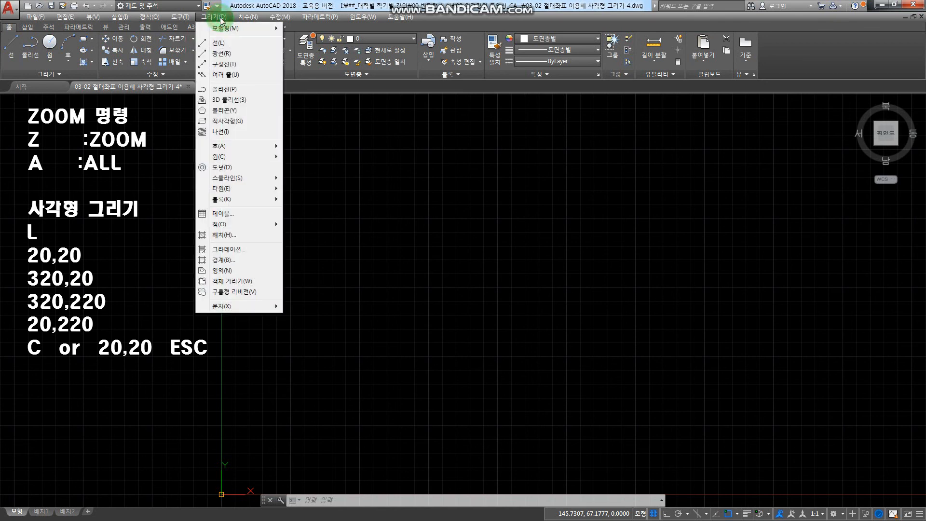
{"action": "left_click", "coordinate": [241, 43]}
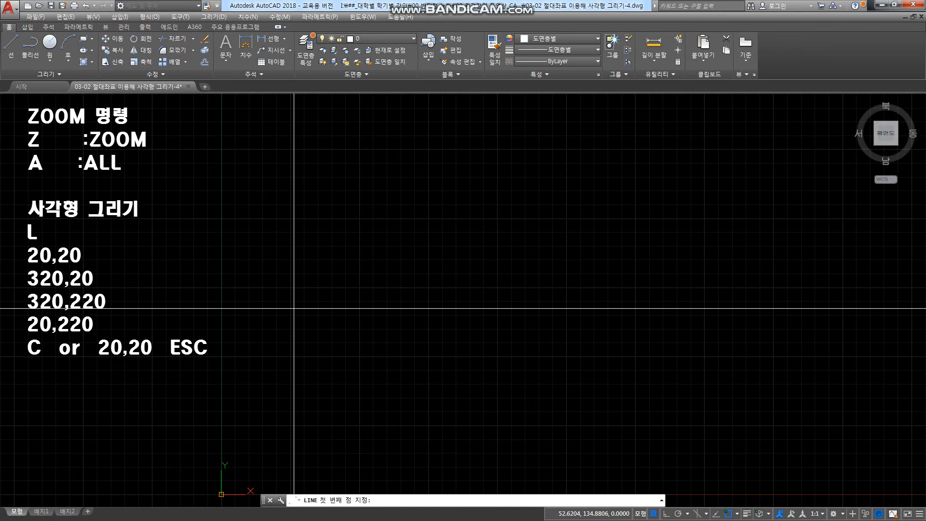
{"action": "type", "text": "20,20"}
{"action": "key", "text": "Return"}
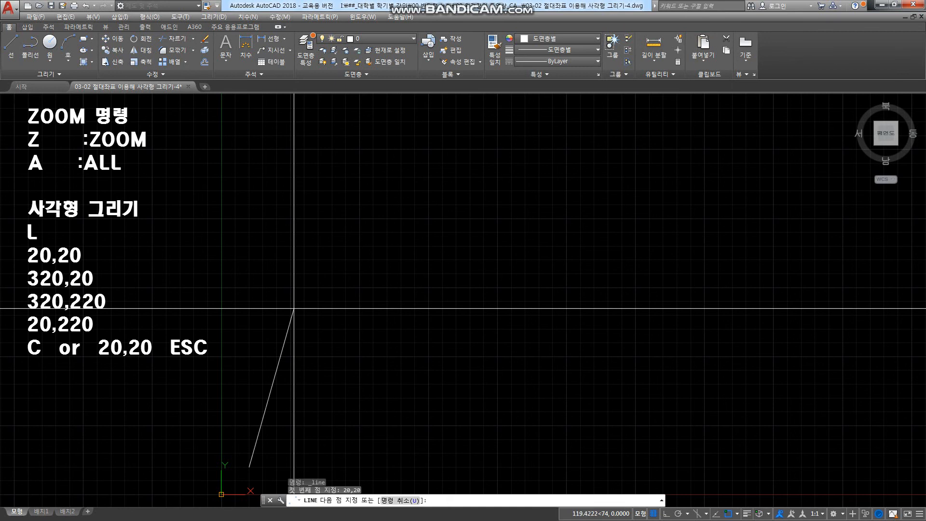
{"action": "type", "text": "320"}
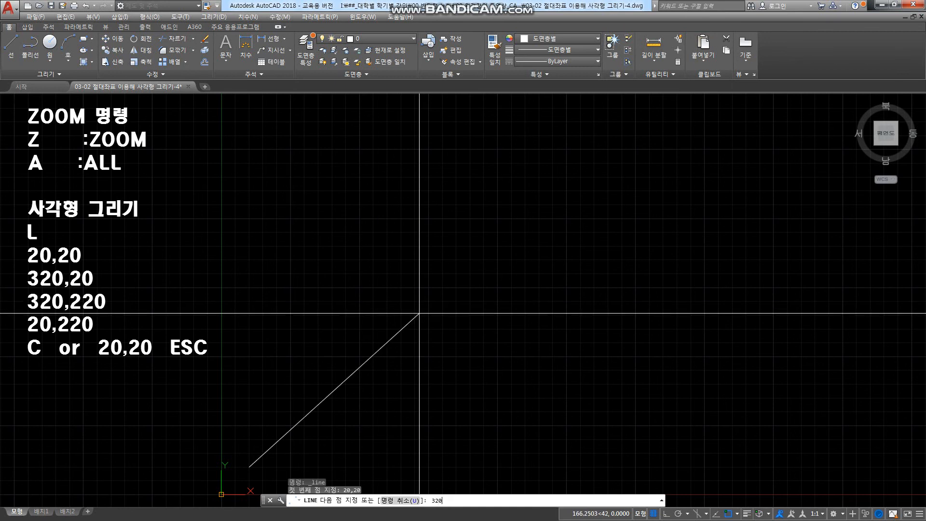
{"action": "type", "text": ",20"}
{"action": "key", "text": "Return"}
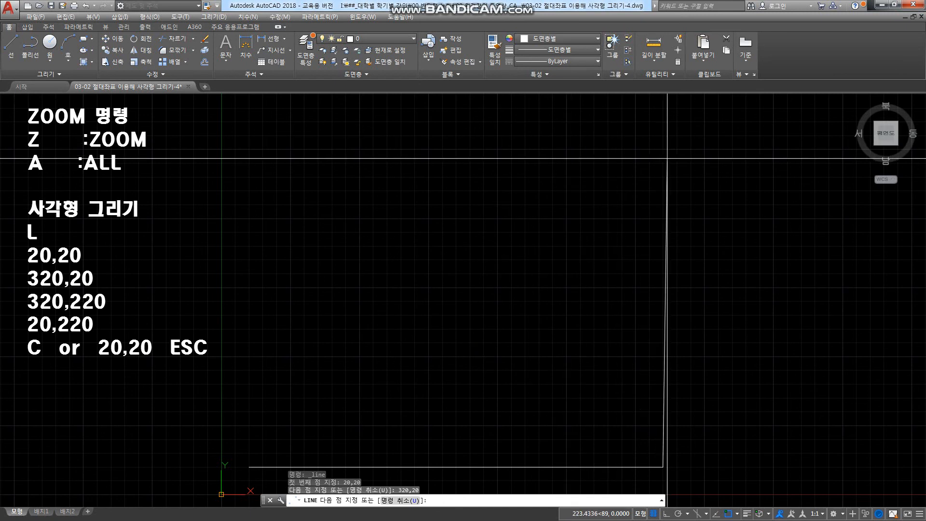
Complete the rectangle through 320,220 and 20,220 with the Close option, and undo the whole rectangle.
{"action": "type", "text": "3"}
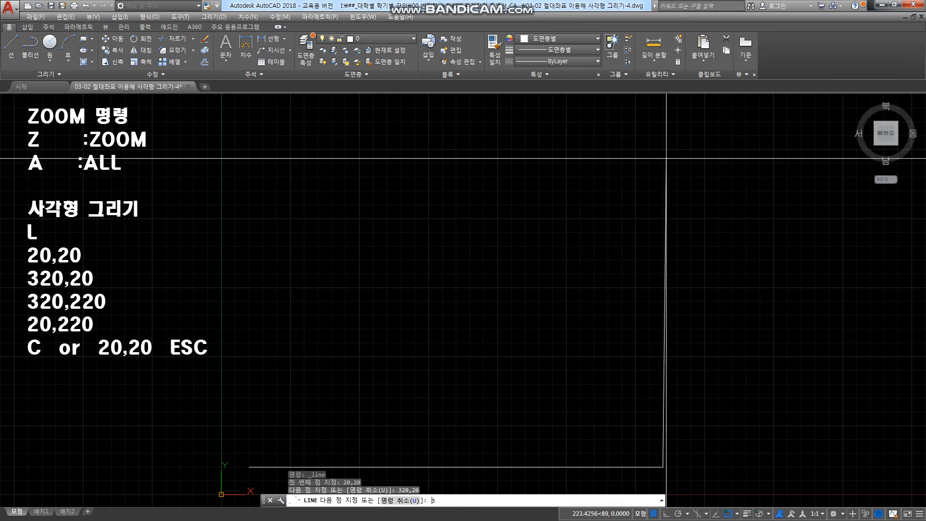
{"action": "type", "text": "20,220"}
{"action": "key", "text": "Return"}
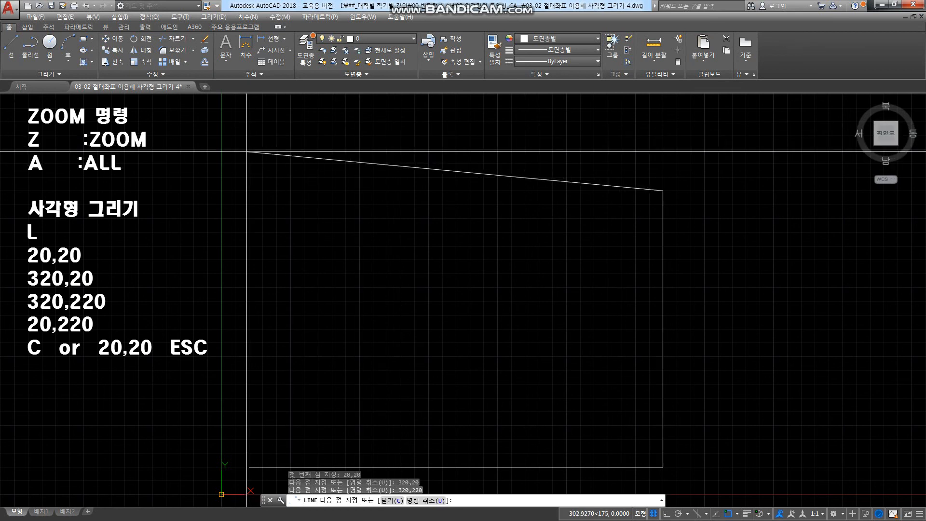
{"action": "type", "text": "20,220"}
{"action": "key", "text": "Return"}
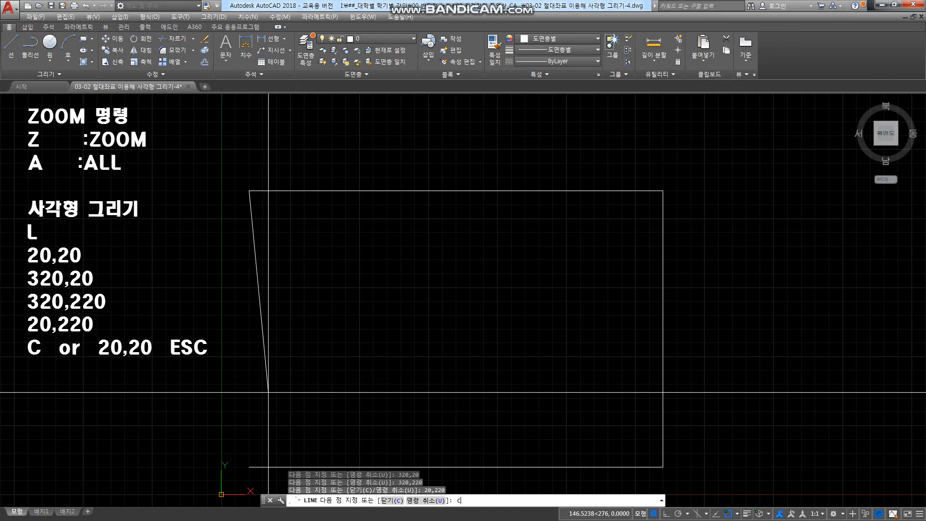
{"action": "key", "text": "Return"}
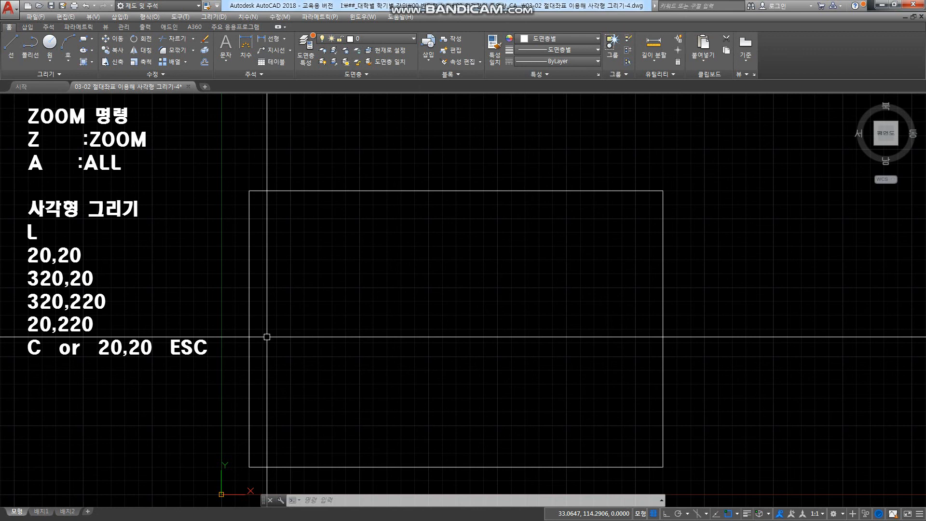
{"action": "key", "text": "ctrl+z"}
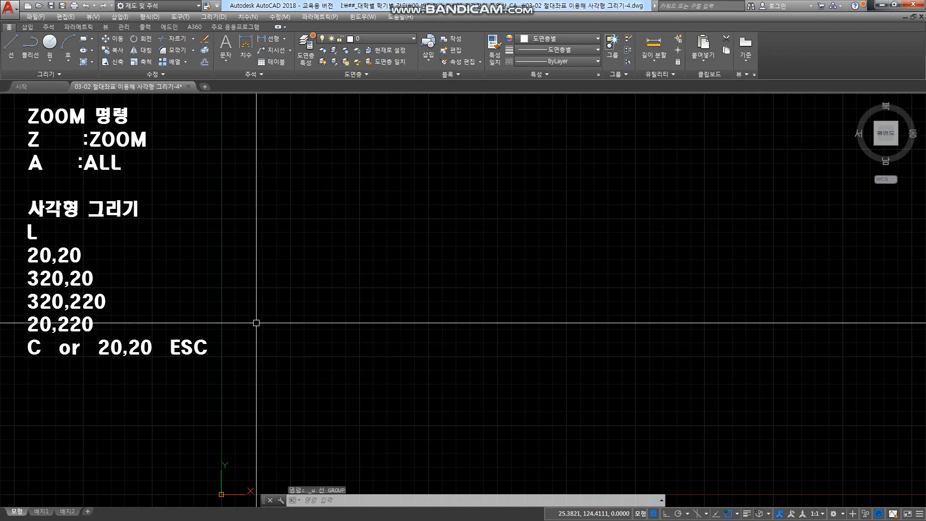
Draw the rectangle's bottom edge with the LINE command from 20,20 to 320,20, keeping the command running.
{"action": "type", "text": "ㄴ"}
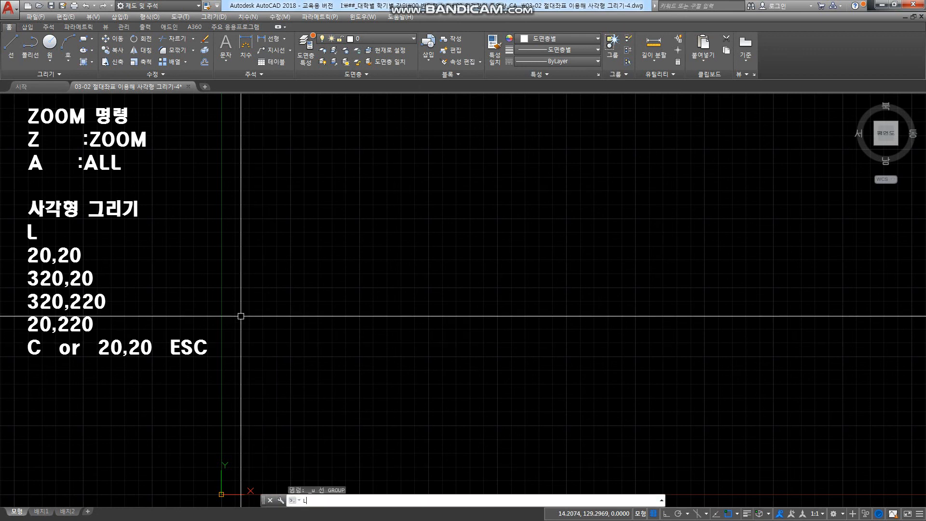
{"action": "key", "text": "Return"}
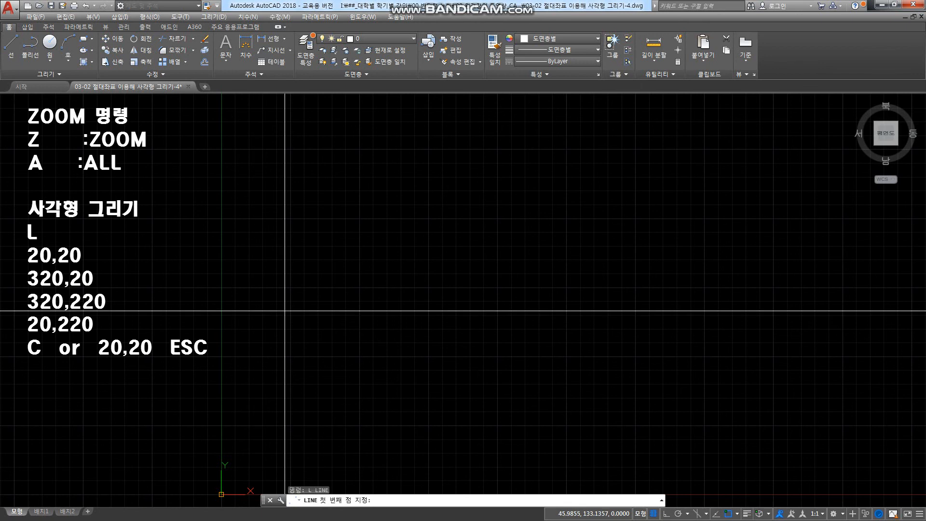
{"action": "type", "text": "20,20"}
{"action": "key", "text": "Return"}
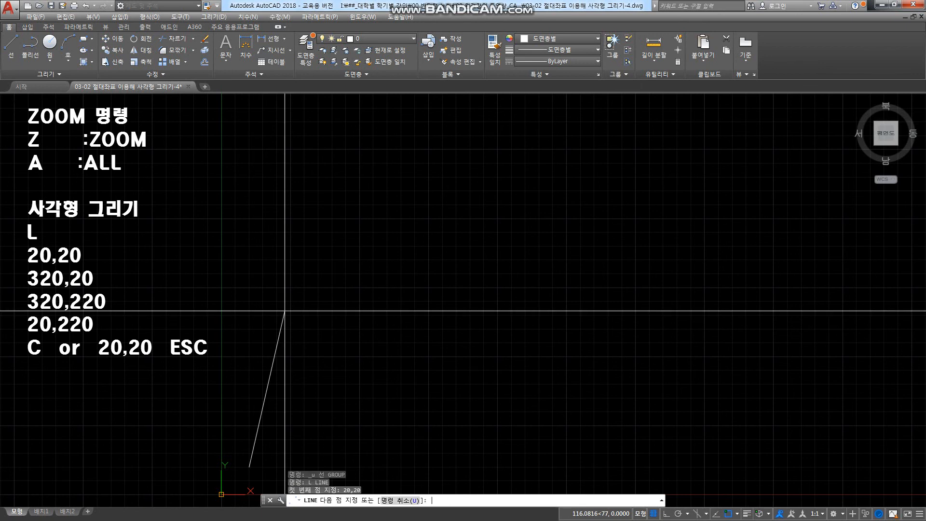
{"action": "type", "text": "320,20"}
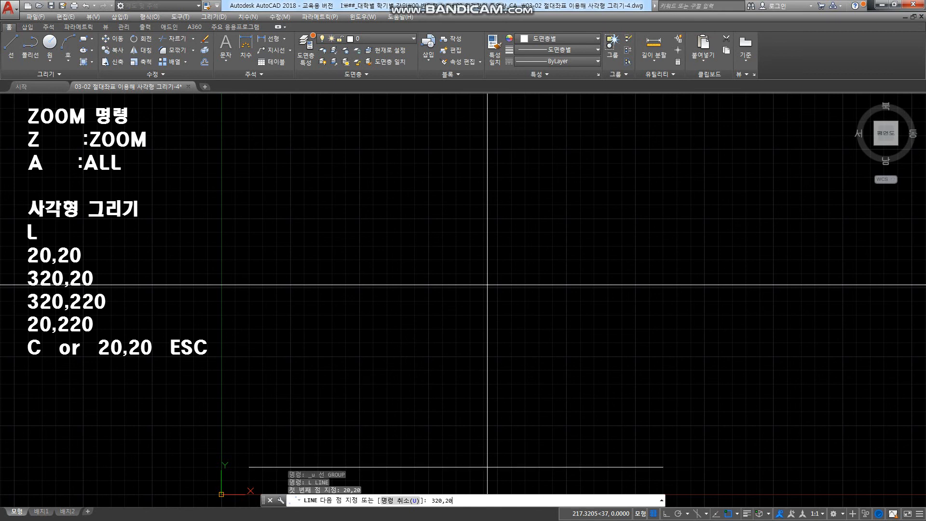
{"action": "key", "text": "Return"}
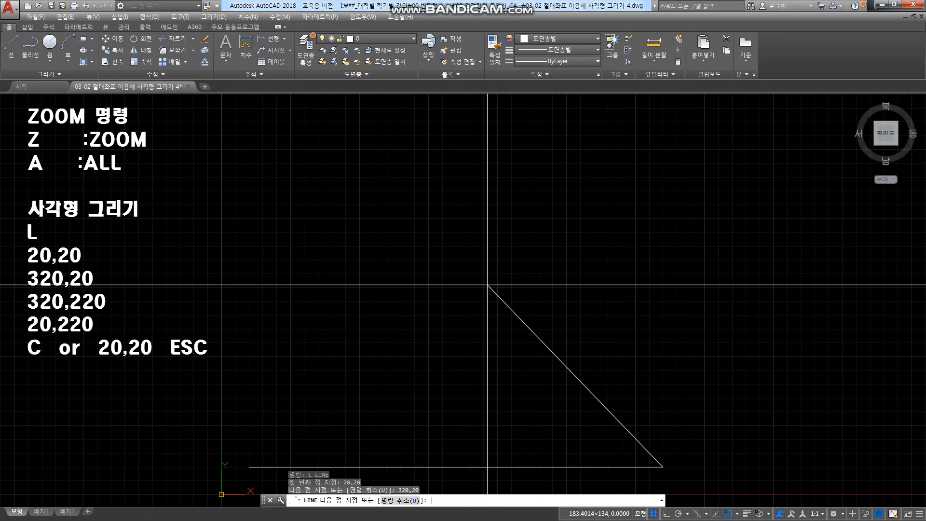
Continue the line through 320,220 and 20,220 back to 20,20 to complete the rectangle, and end the command.
{"action": "type", "text": "320,22"}
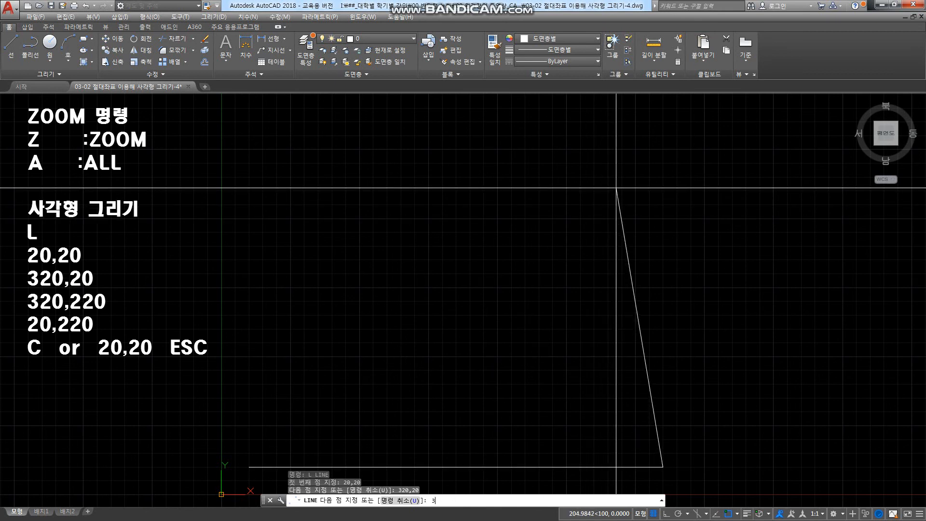
{"action": "type", "text": "0"}
{"action": "key", "text": "Return"}
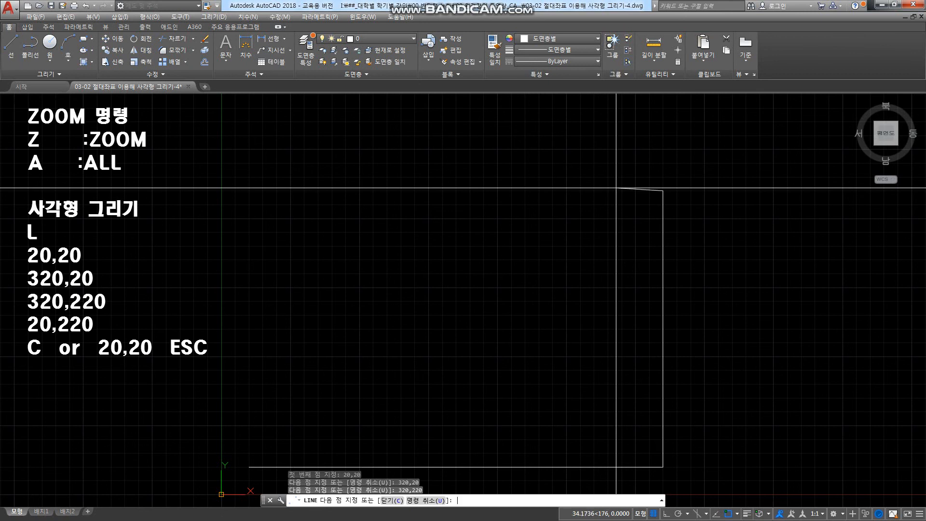
{"action": "type", "text": "20,220"}
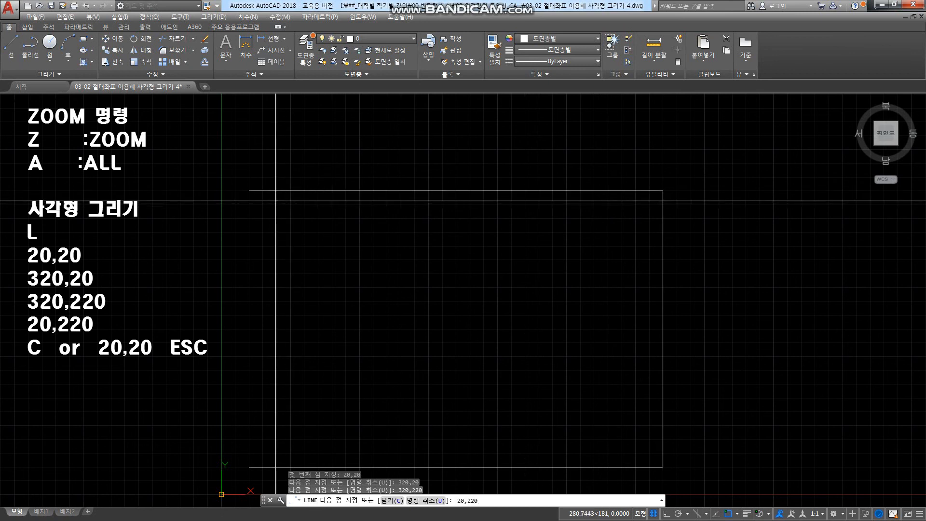
{"action": "key", "text": "Return"}
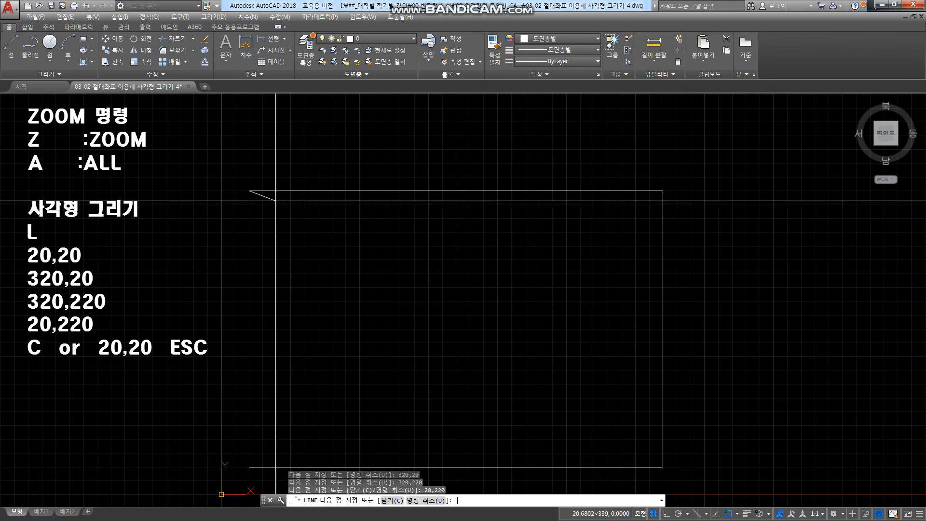
{"action": "type", "text": "20,20"}
{"action": "key", "text": "Return"}
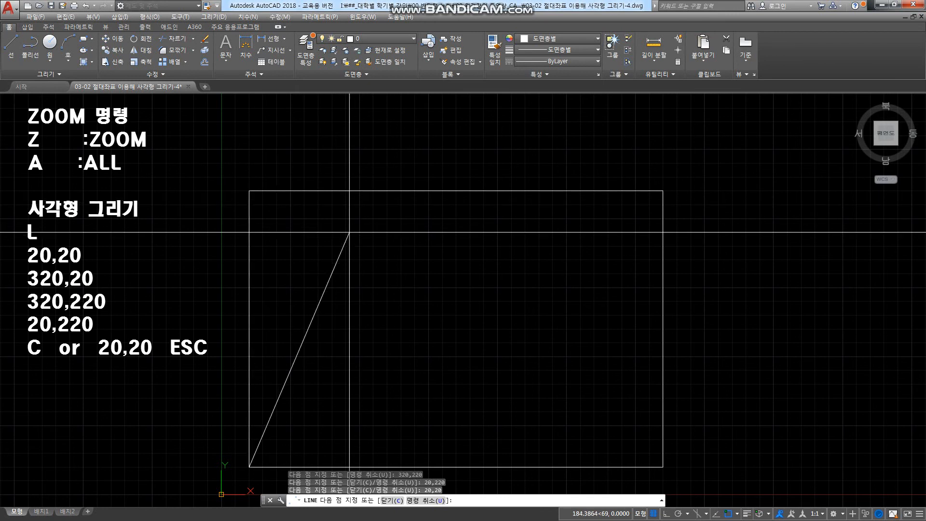
{"action": "key", "text": "Escape"}
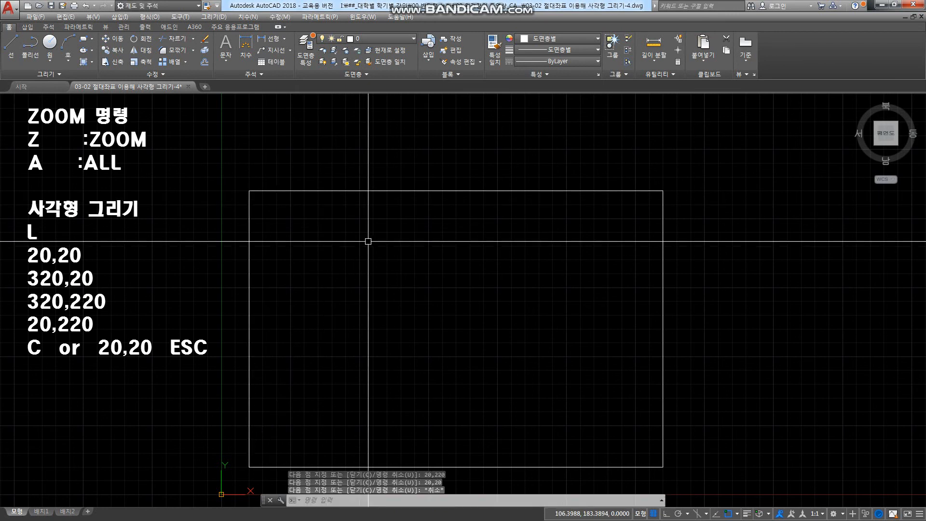